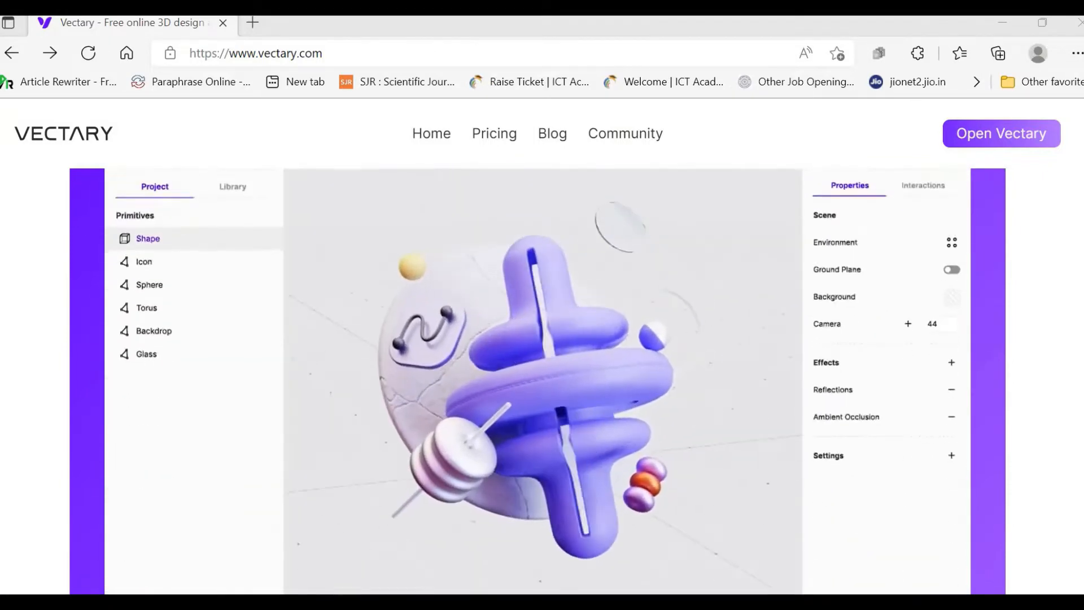
# Open the Vectary workspace and create a new project from the Blank template.
pyautogui.click(1002, 134)
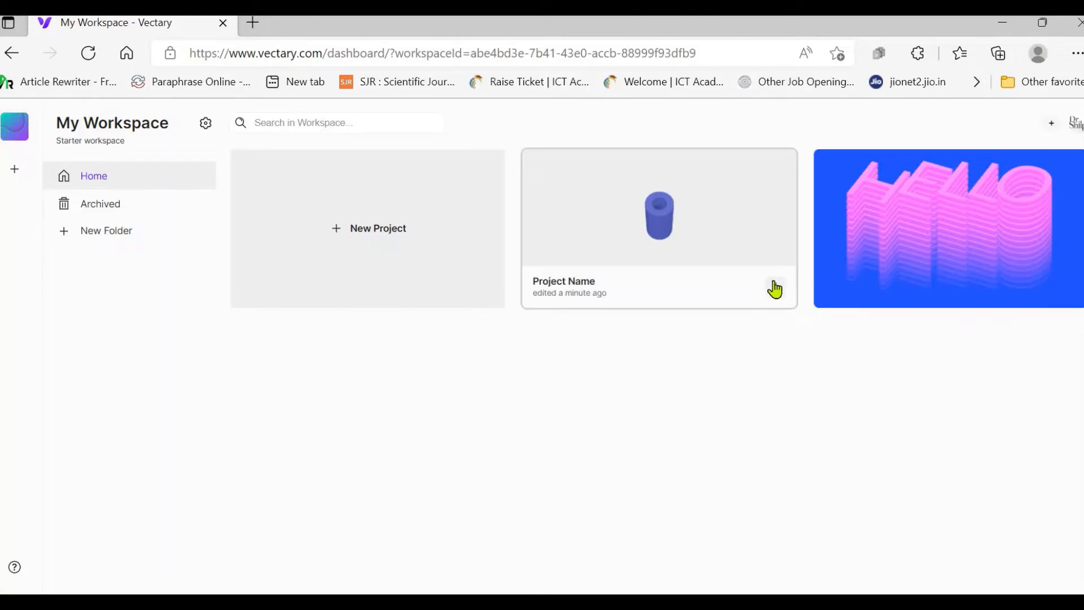
pyautogui.click(774, 289)
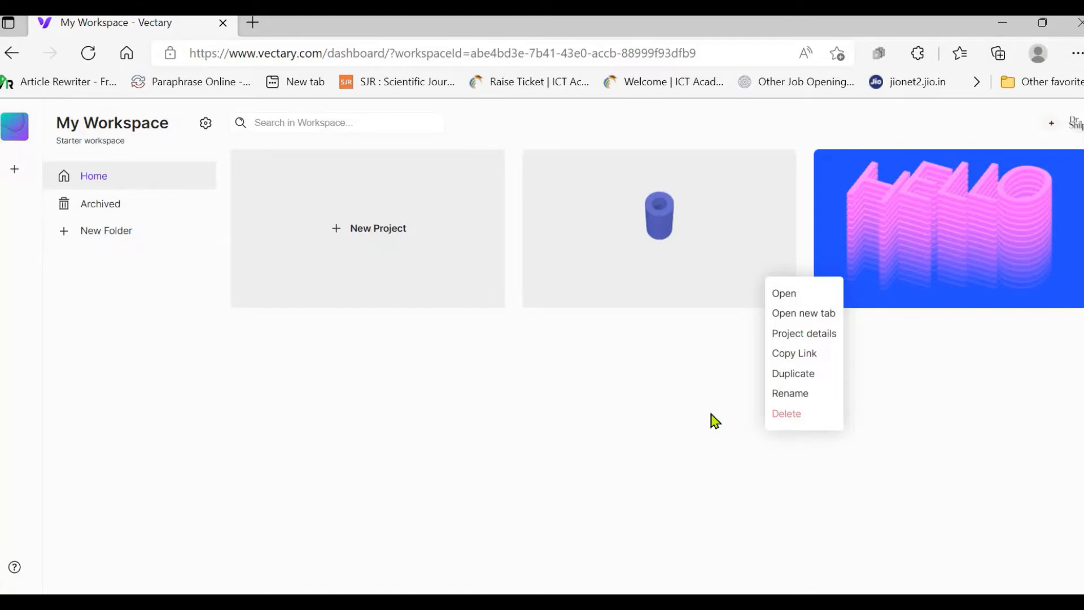
pyautogui.click(429, 242)
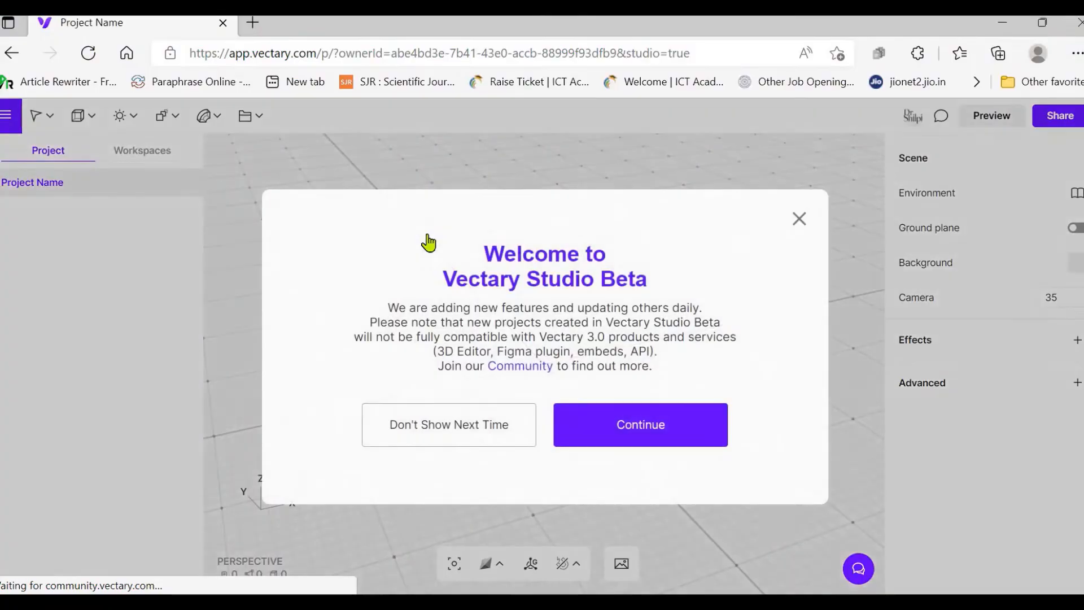
pyautogui.click(609, 436)
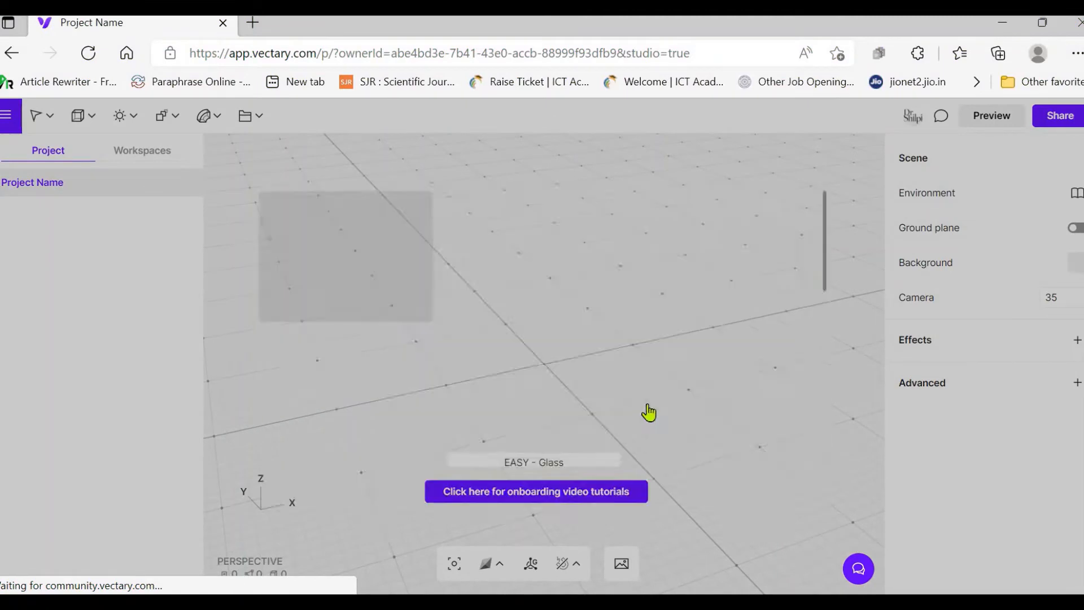
pyautogui.scroll(-5, 672, 364)
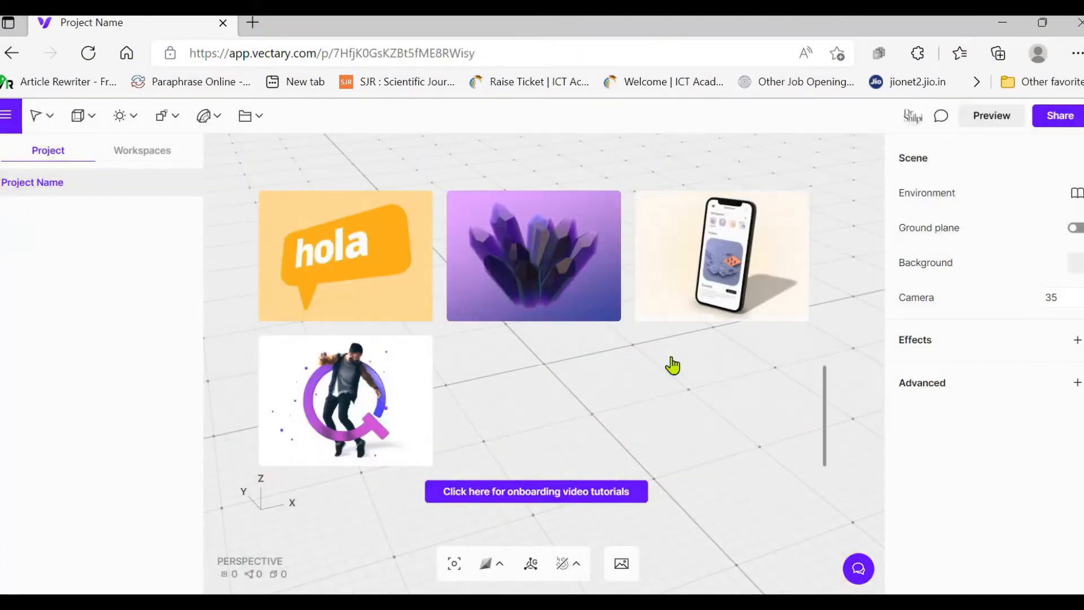
pyautogui.scroll(5, 672, 365)
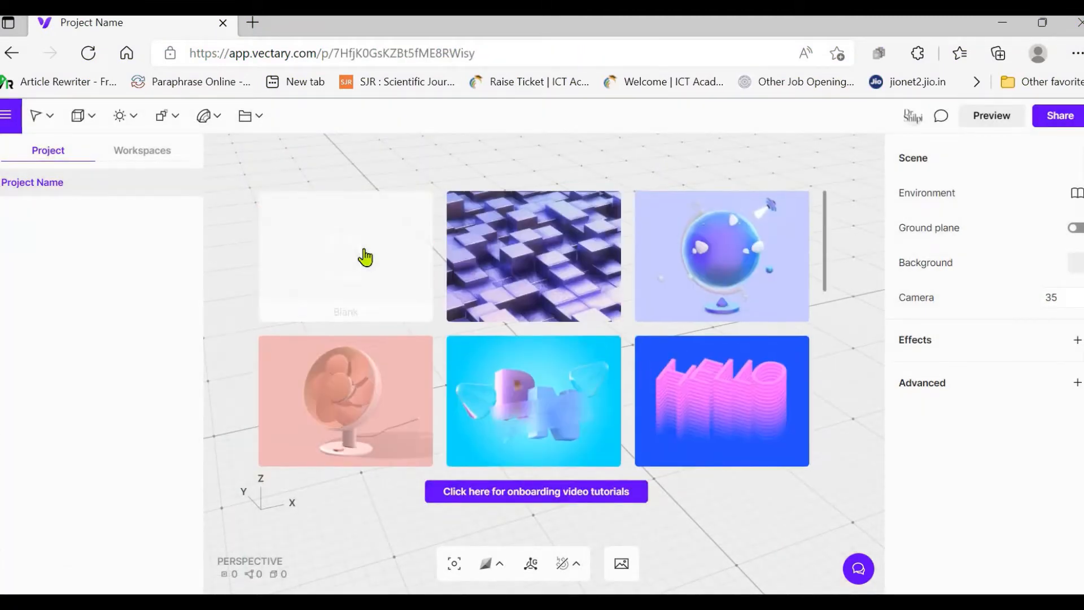
pyautogui.click(366, 254)
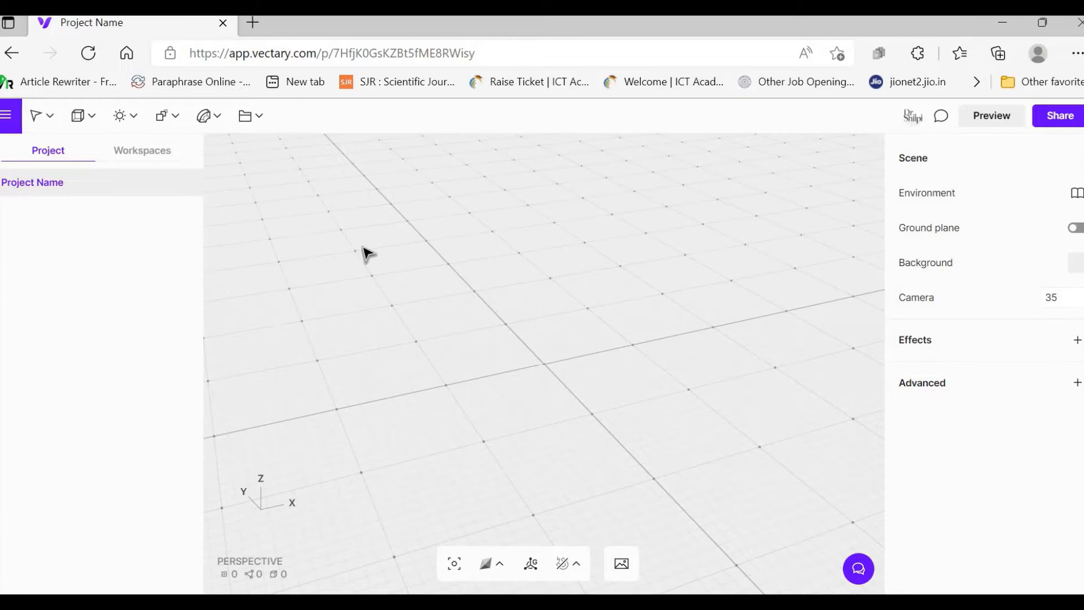
# Add a Tube primitive at the centre of the scene.
pyautogui.click(77, 119)
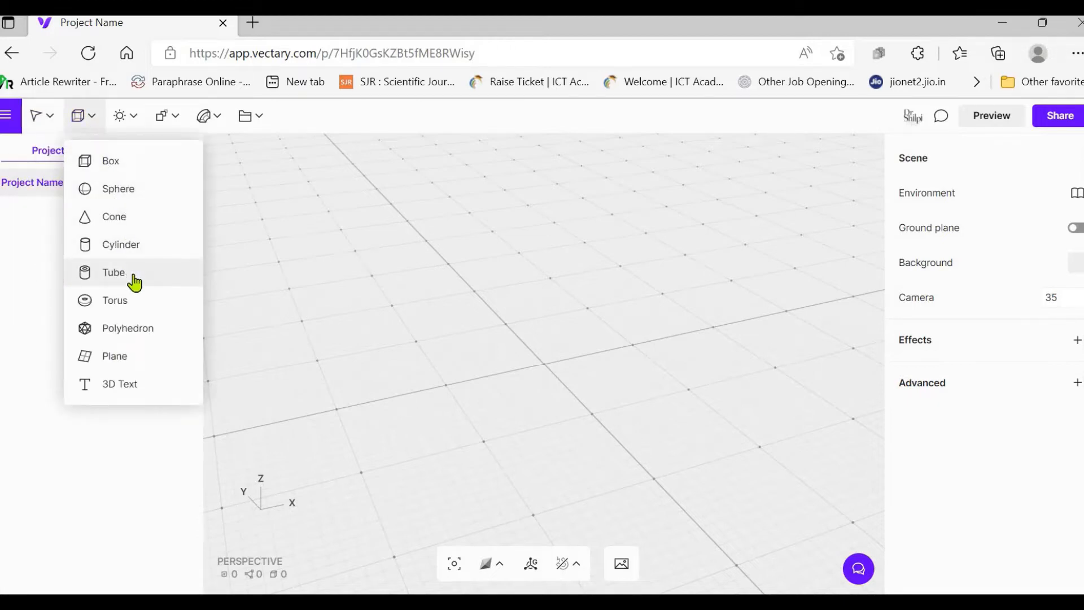
pyautogui.click(161, 277)
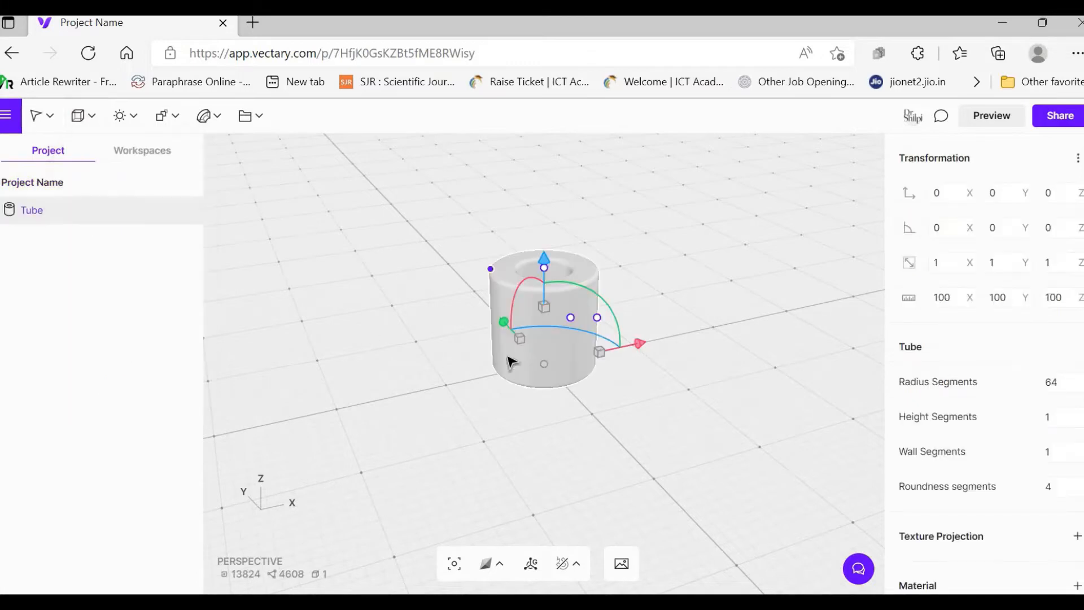
pyautogui.moveTo(416, 292); pyautogui.dragTo(455, 452)
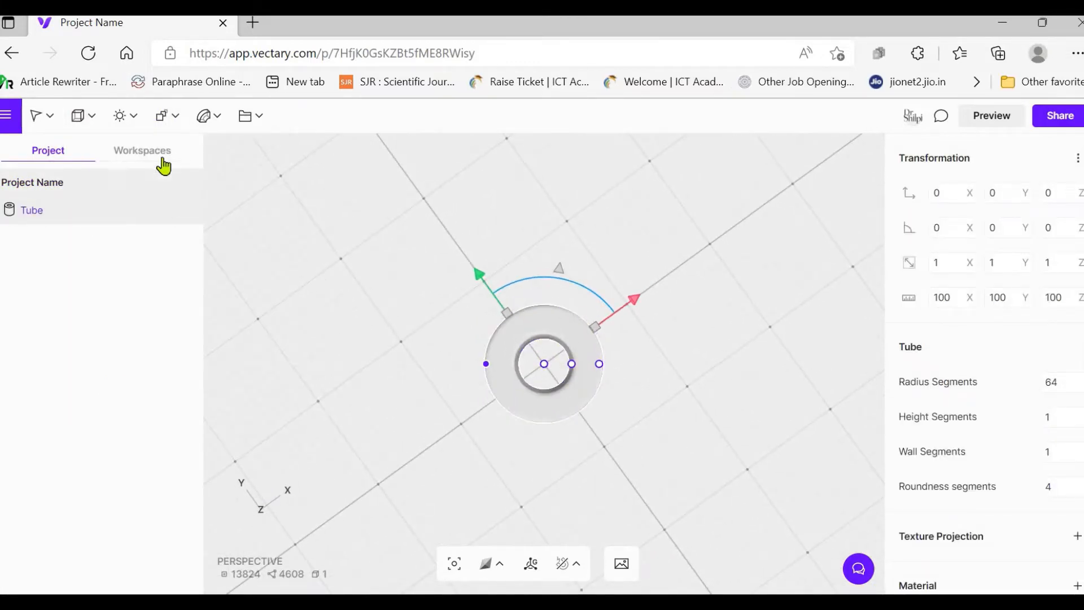
pyautogui.moveTo(666, 416); pyautogui.dragTo(653, 211)
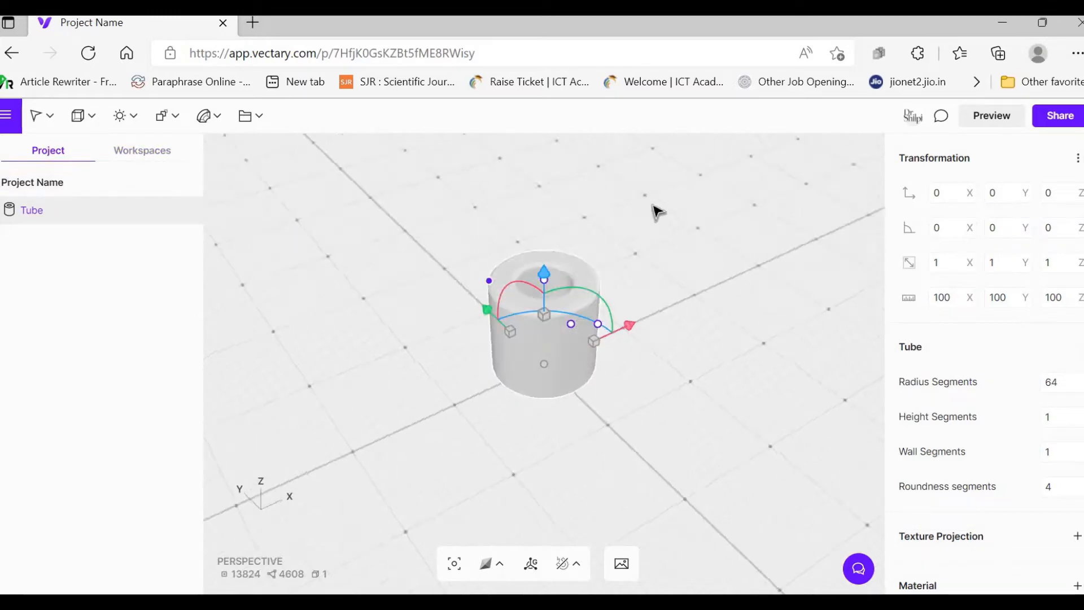
# Change the solid colour of the tube's Orient material to a medium blue.
pyautogui.scroll(-4, 1053, 448)
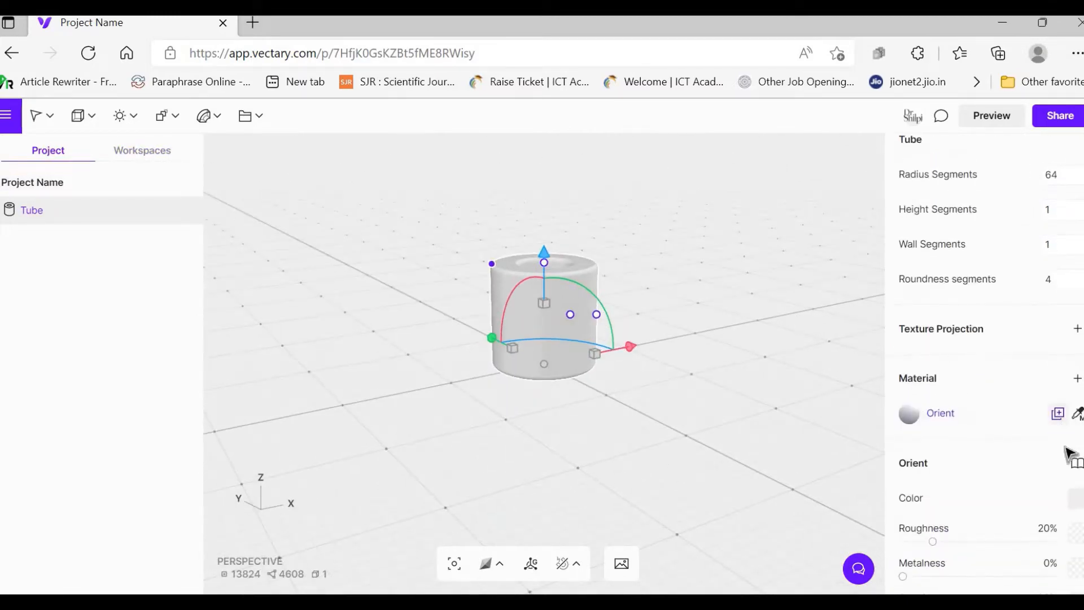
pyautogui.click(1077, 506)
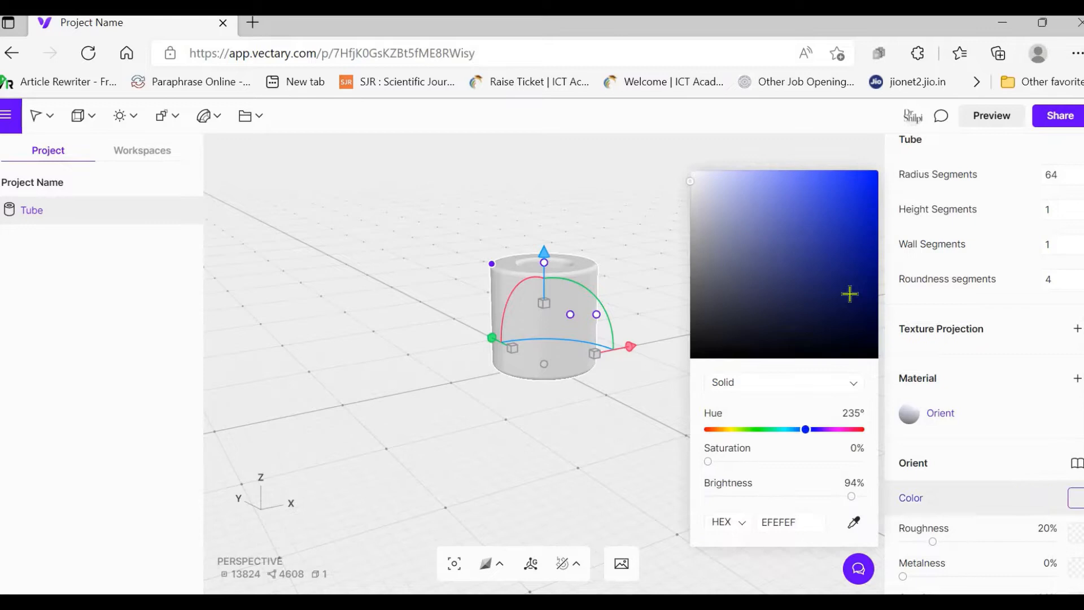
pyautogui.click(792, 192)
pyautogui.click(641, 374)
# Select the blue tube and reduce its outer diameter to about 59.2 in X and Y.
pyautogui.moveTo(656, 322); pyautogui.dragTo(649, 414)
pyautogui.click(587, 354)
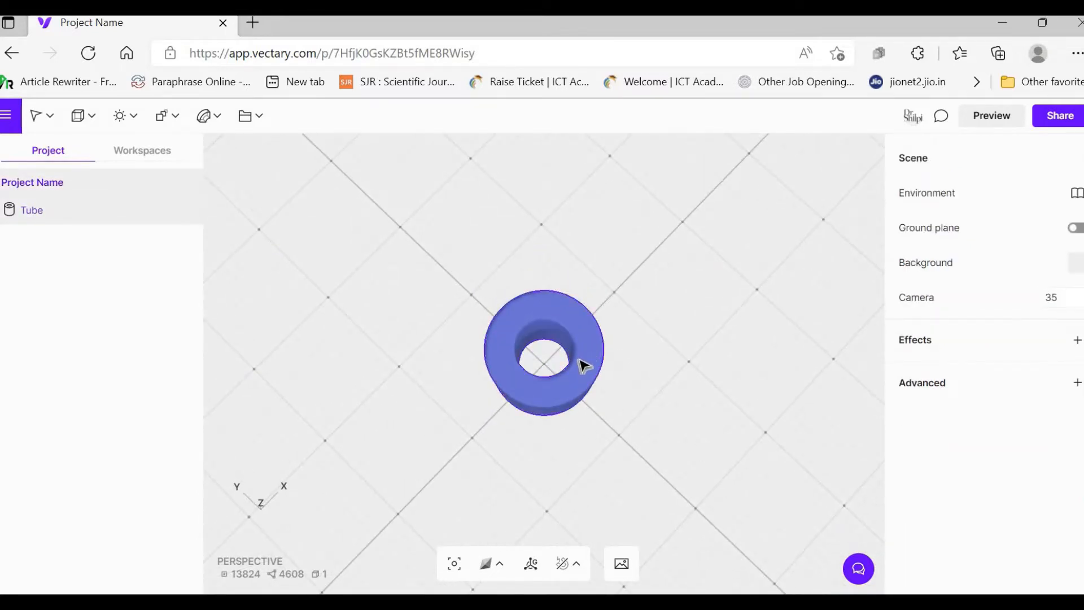
pyautogui.click(581, 362)
pyautogui.moveTo(568, 356)
pyautogui.mouseDown()
pyautogui.moveTo(663, 375)
pyautogui.moveTo(624, 375)
pyautogui.moveTo(610, 371)
pyautogui.moveTo(682, 368)
pyautogui.moveTo(609, 373)
pyautogui.moveTo(561, 357)
pyautogui.moveTo(586, 357)
pyautogui.moveTo(577, 358)
pyautogui.mouseUp()
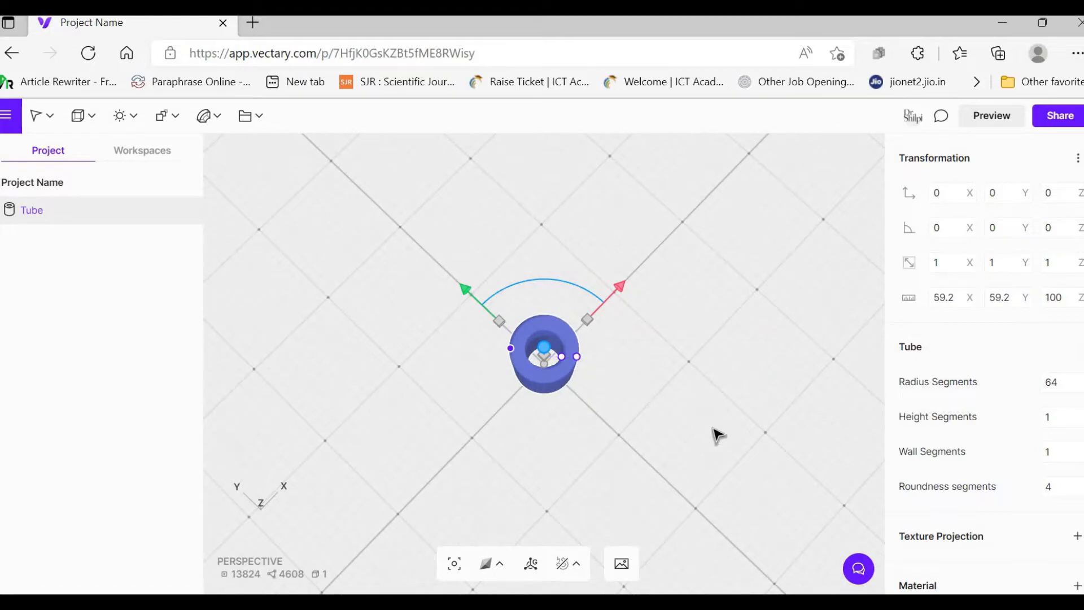
# Scale the tube uniformly to about 0.8 on all three axes.
pyautogui.moveTo(715, 435); pyautogui.dragTo(595, 382)
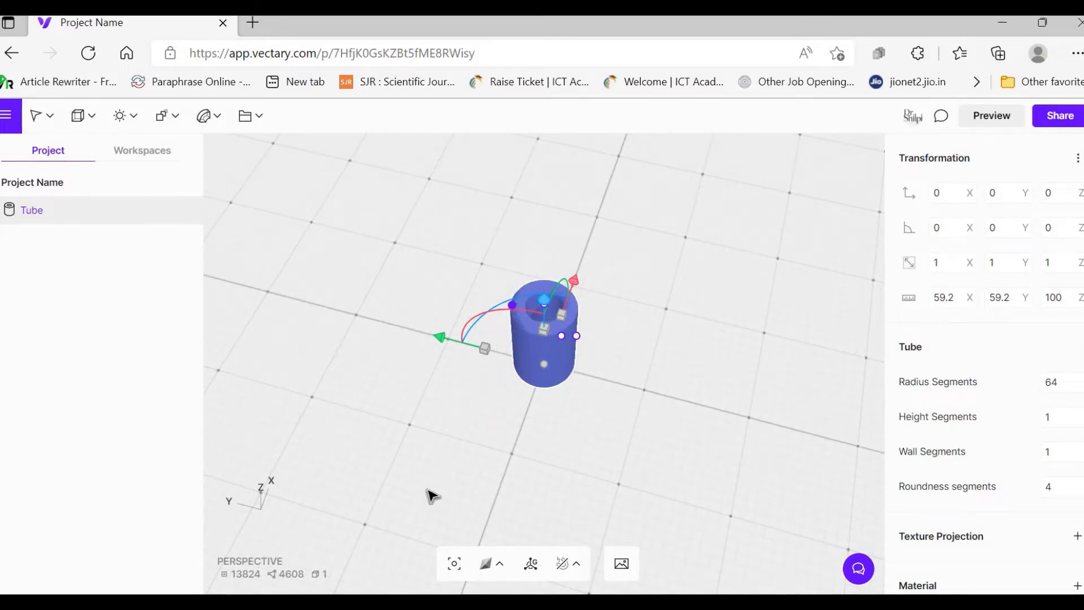
pyautogui.moveTo(431, 496); pyautogui.dragTo(661, 468)
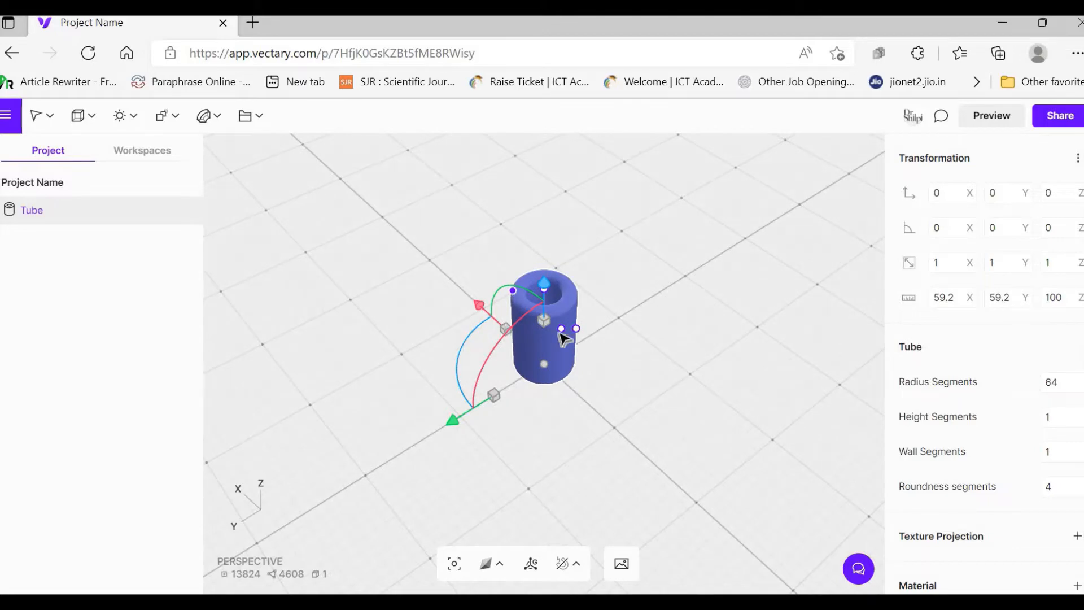
pyautogui.moveTo(621, 398); pyautogui.dragTo(779, 440)
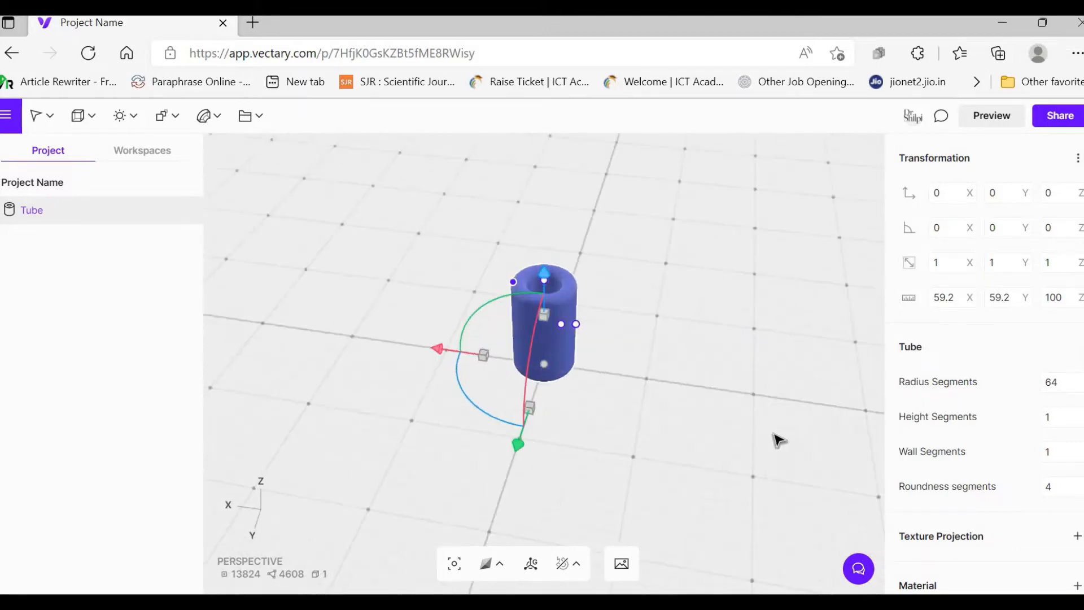
pyautogui.moveTo(305, 390); pyautogui.dragTo(551, 322)
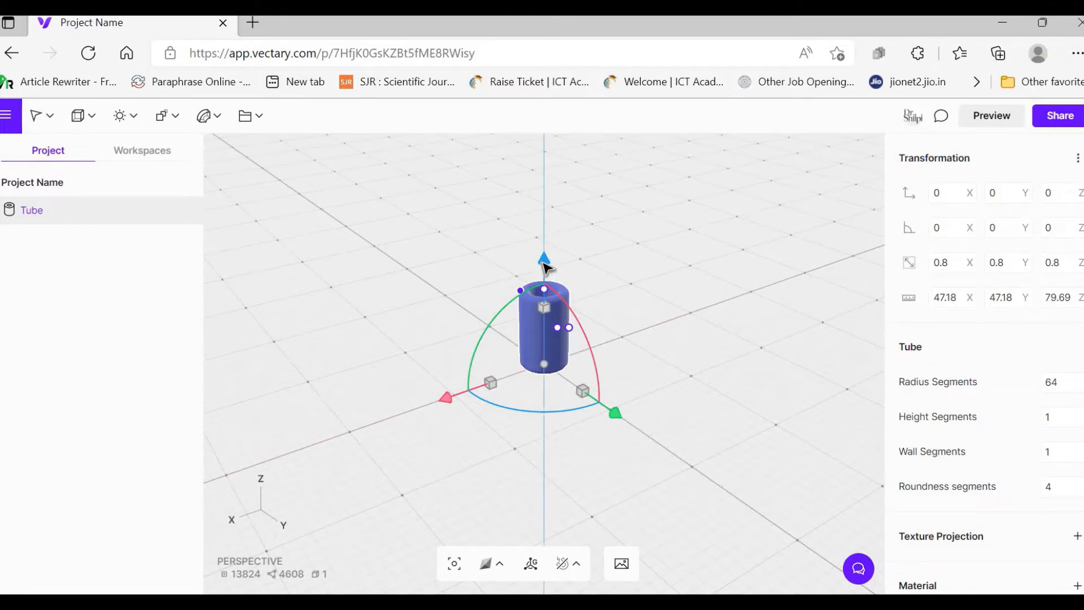
# Move the tube along the ground to about X 83.51 and Y -141.5, and deselect it.
pyautogui.moveTo(617, 416); pyautogui.dragTo(536, 359)
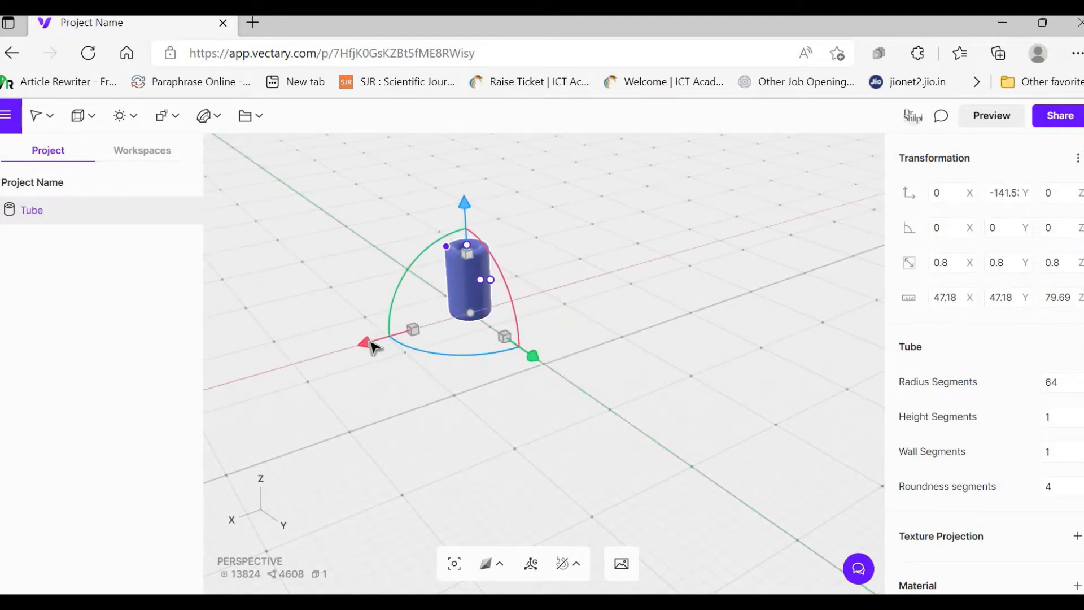
pyautogui.moveTo(350, 346); pyautogui.dragTo(300, 393)
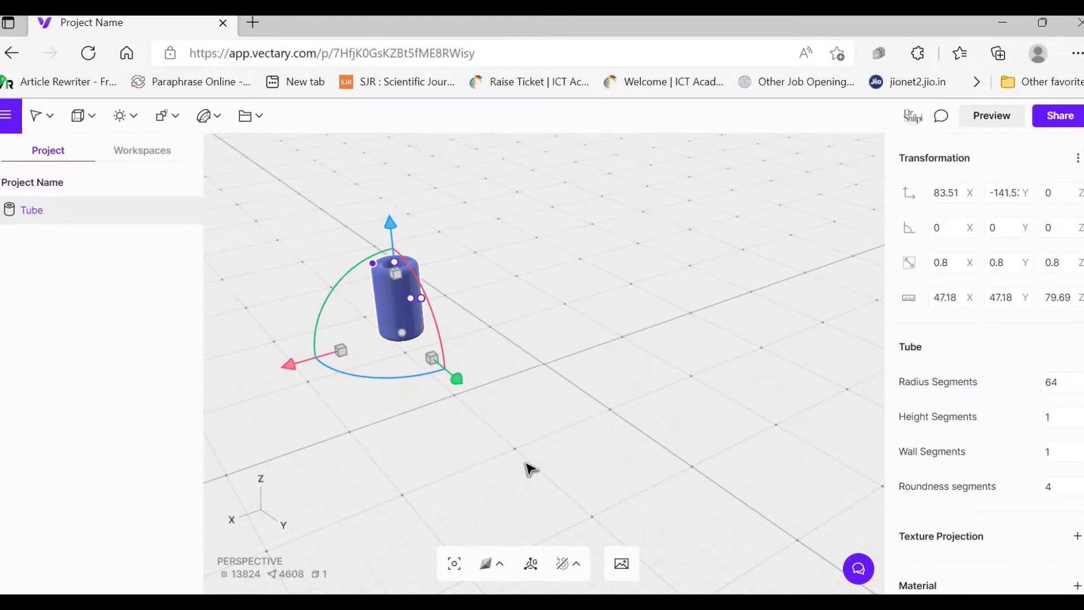
pyautogui.click(121, 172)
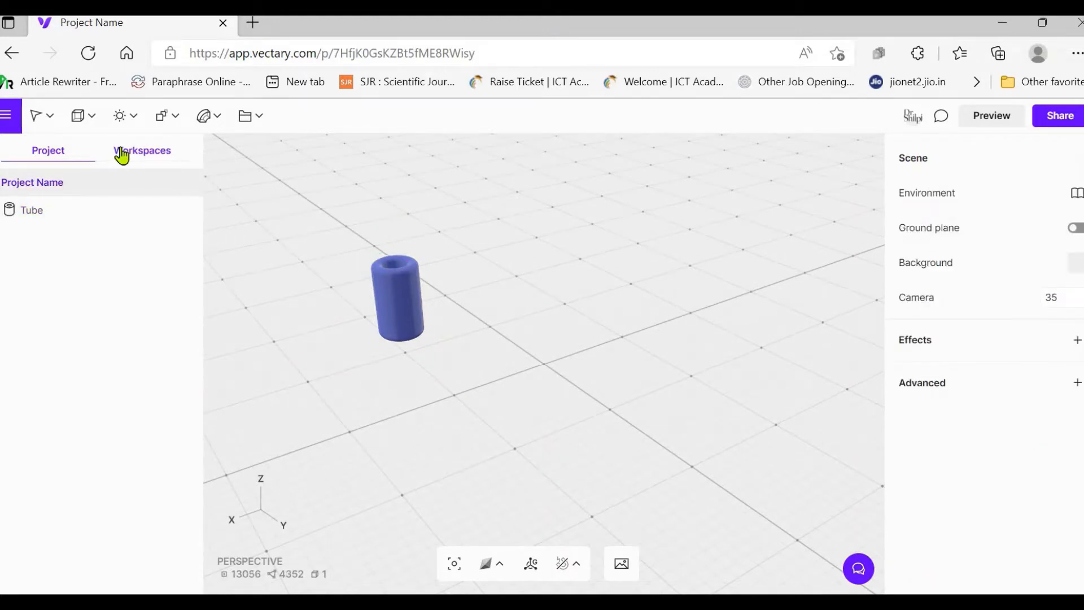
# Browse the Vectary Elements library, examining the mockups, emojis and abstract shapes it offers.
pyautogui.click(122, 155)
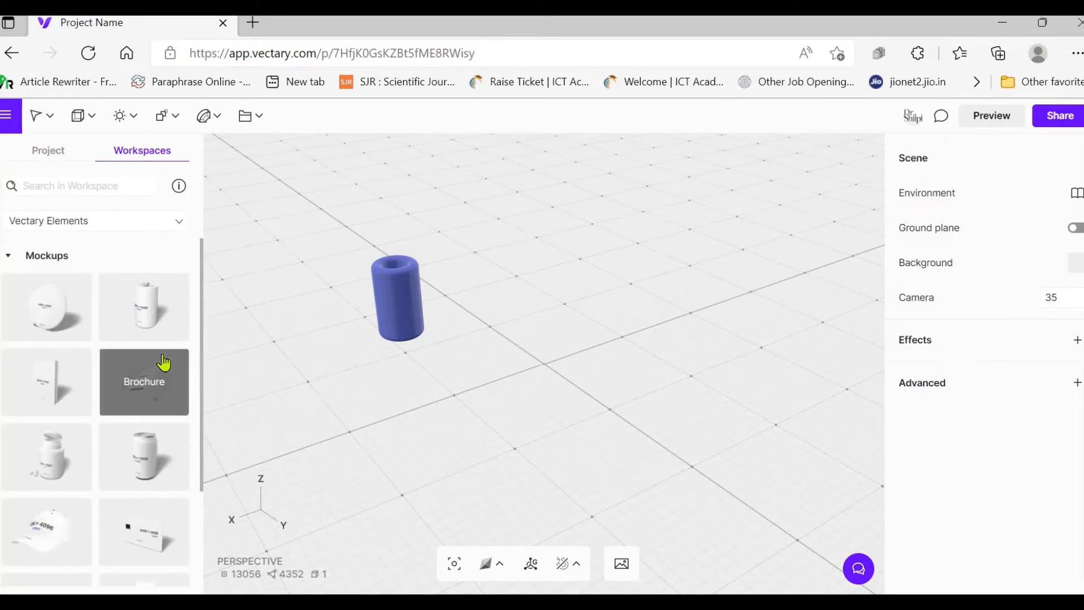
pyautogui.scroll(-10, 164, 364)
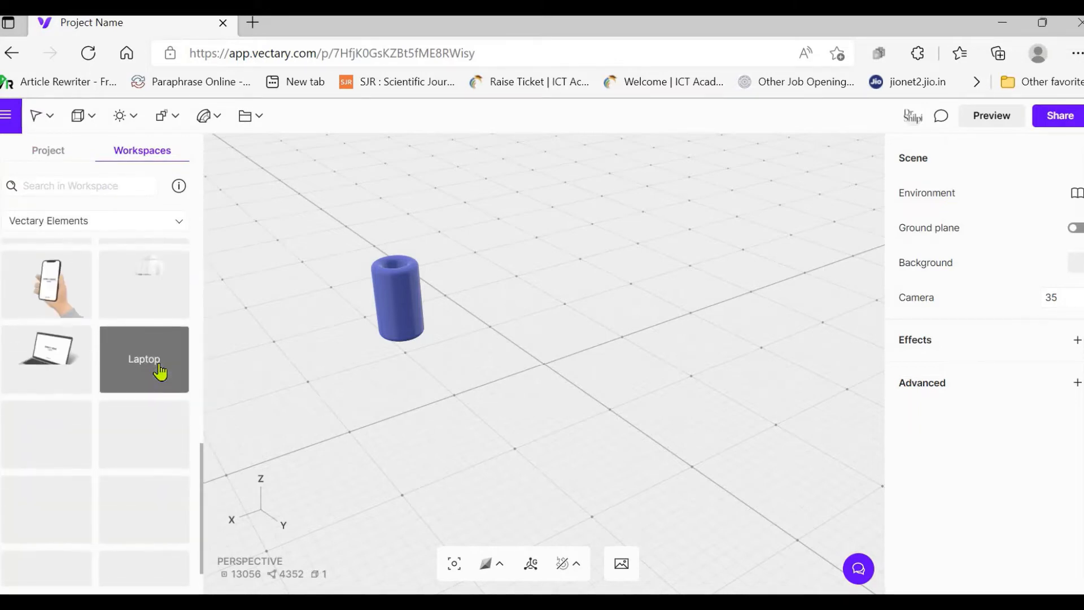
pyautogui.scroll(-5, 160, 374)
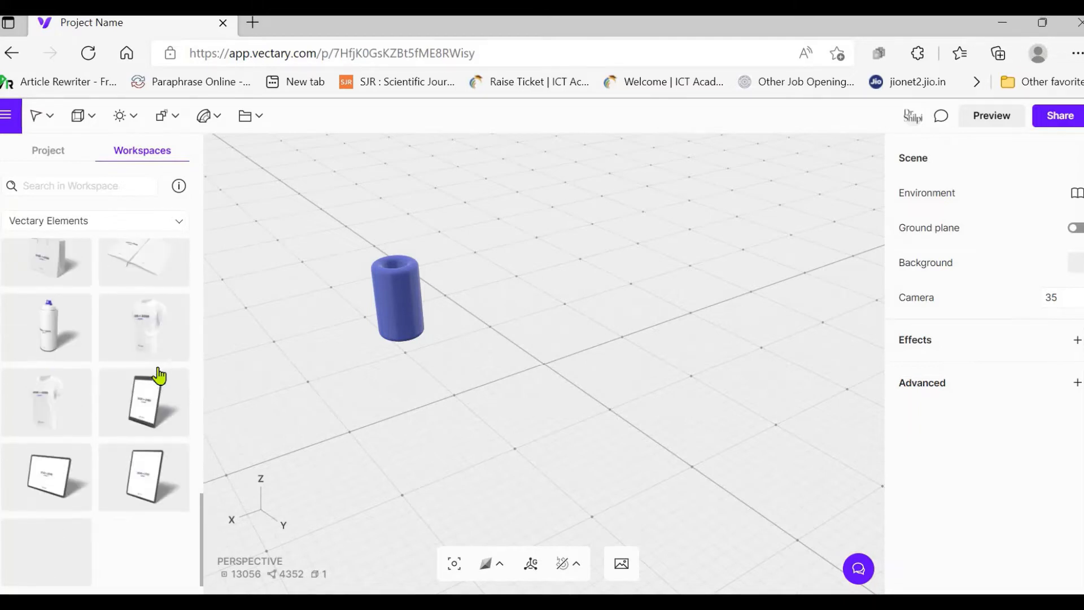
pyautogui.scroll(-10, 159, 375)
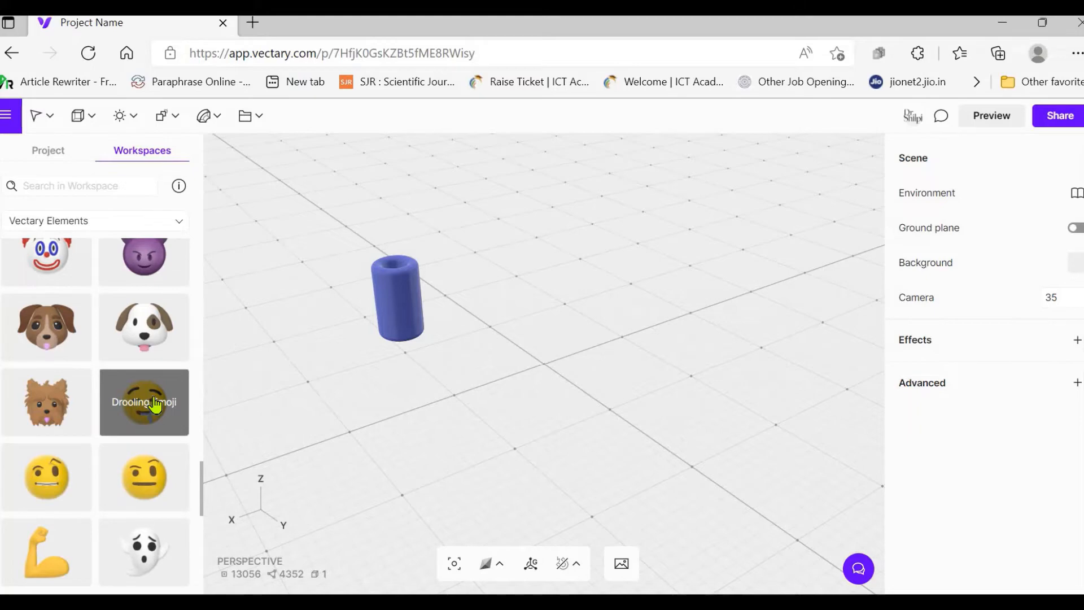
pyautogui.scroll(-5, 155, 405)
pyautogui.scroll(-2, 156, 405)
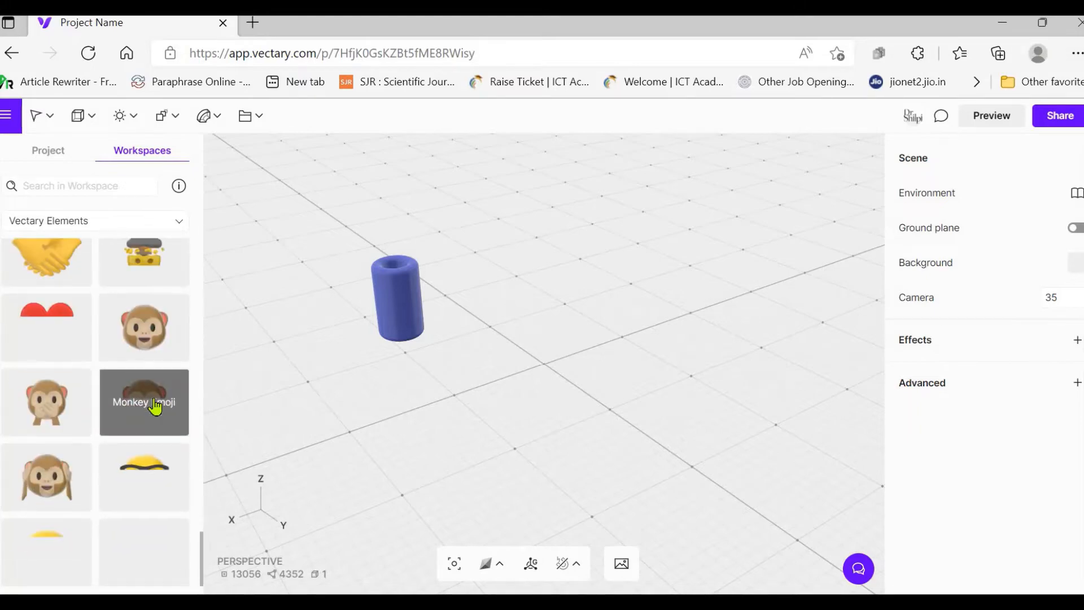
pyautogui.scroll(-10, 154, 407)
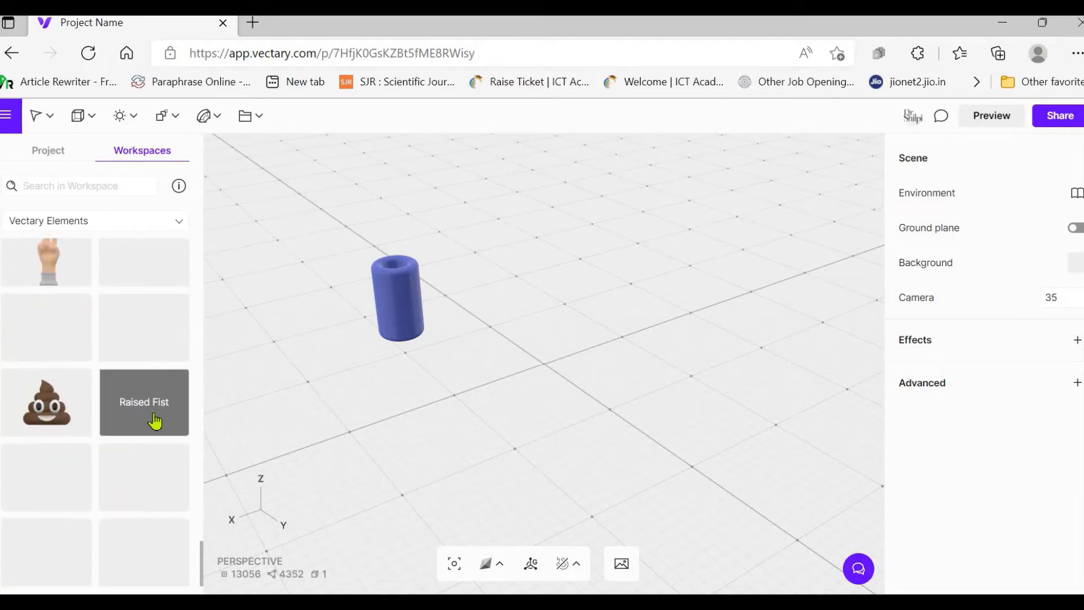
pyautogui.scroll(-3, 152, 451)
pyautogui.scroll(-10, 150, 460)
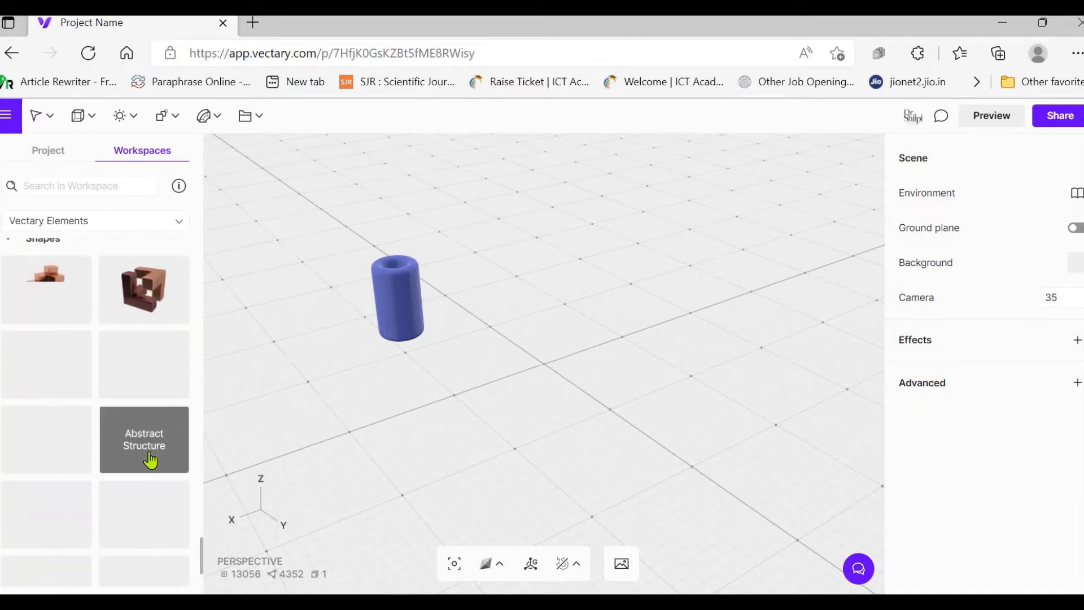
pyautogui.scroll(-2, 148, 466)
pyautogui.scroll(-10, 145, 474)
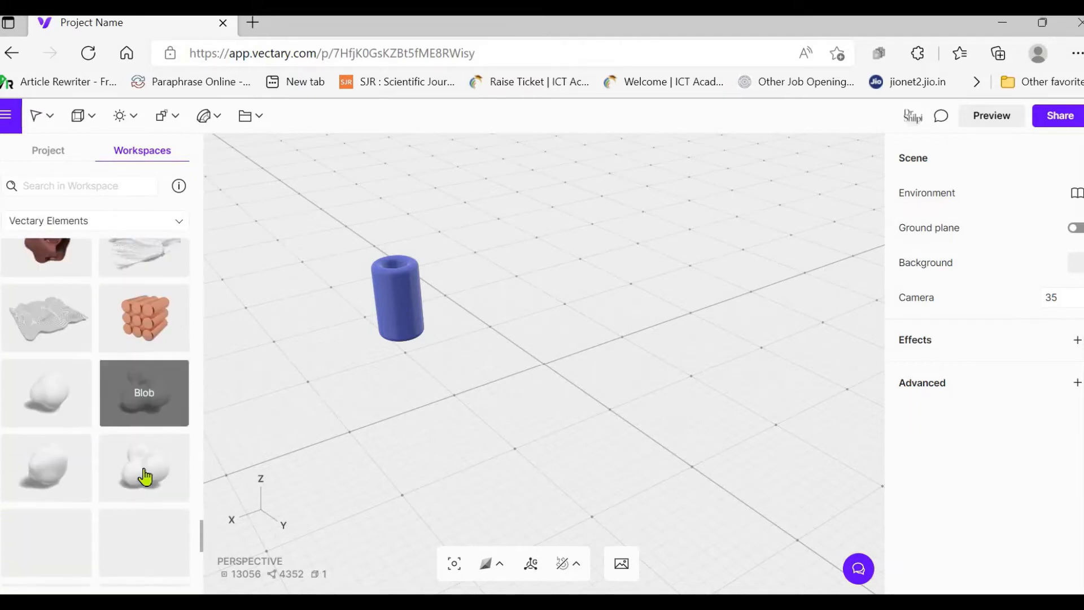
pyautogui.scroll(5, 145, 479)
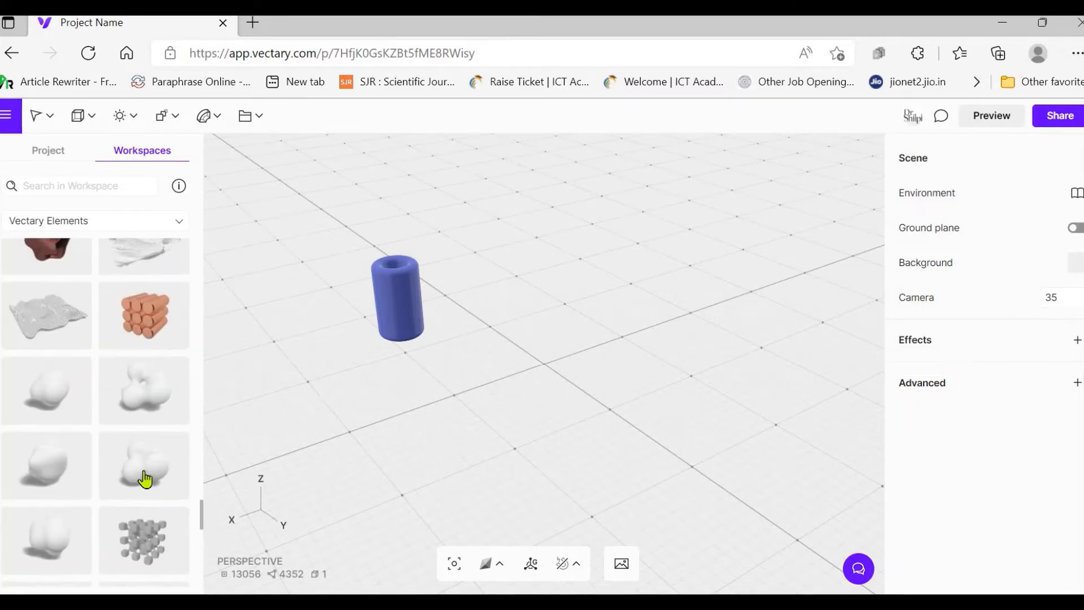
# Search the workspace library for "table" and add the Urban Table Wood and Concrete model to the scene.
pyautogui.click(57, 192)
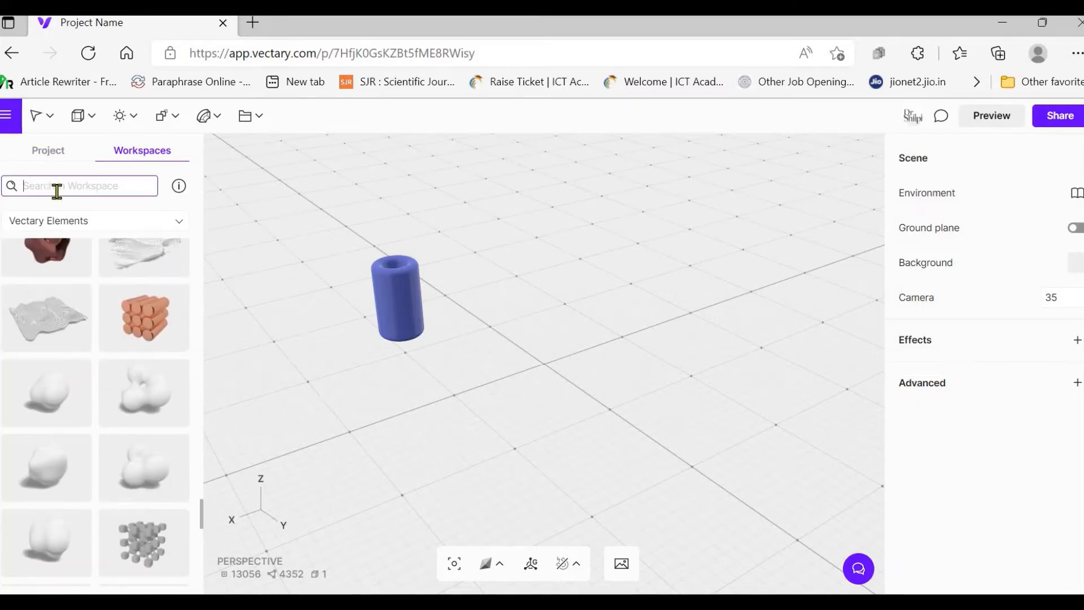
pyautogui.write('table')
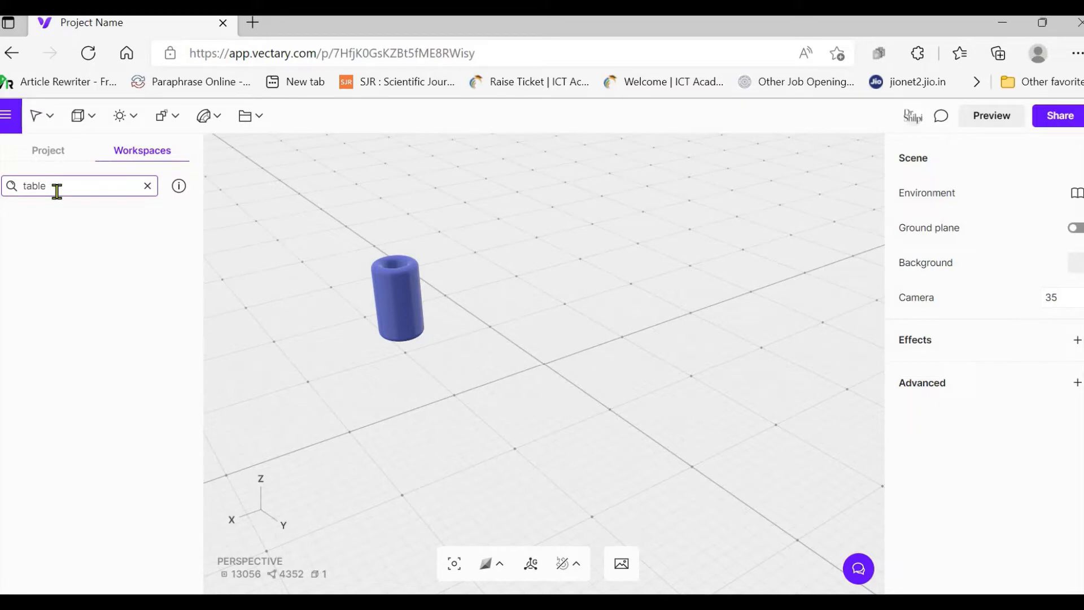
pyautogui.click(42, 115)
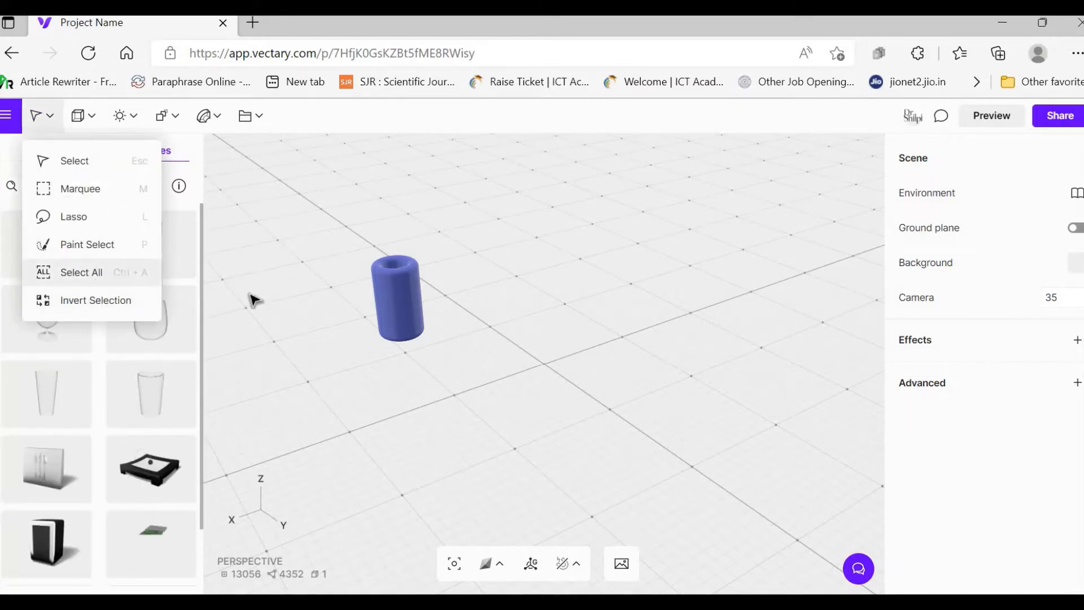
pyautogui.click(257, 339)
pyautogui.scroll(-5, 170, 474)
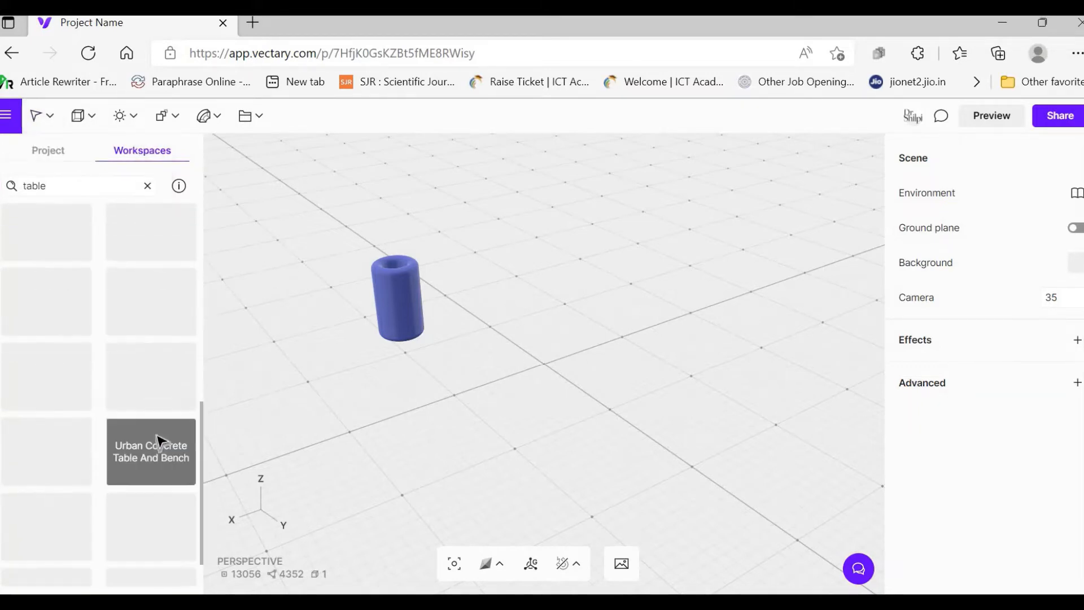
pyautogui.scroll(4, 162, 452)
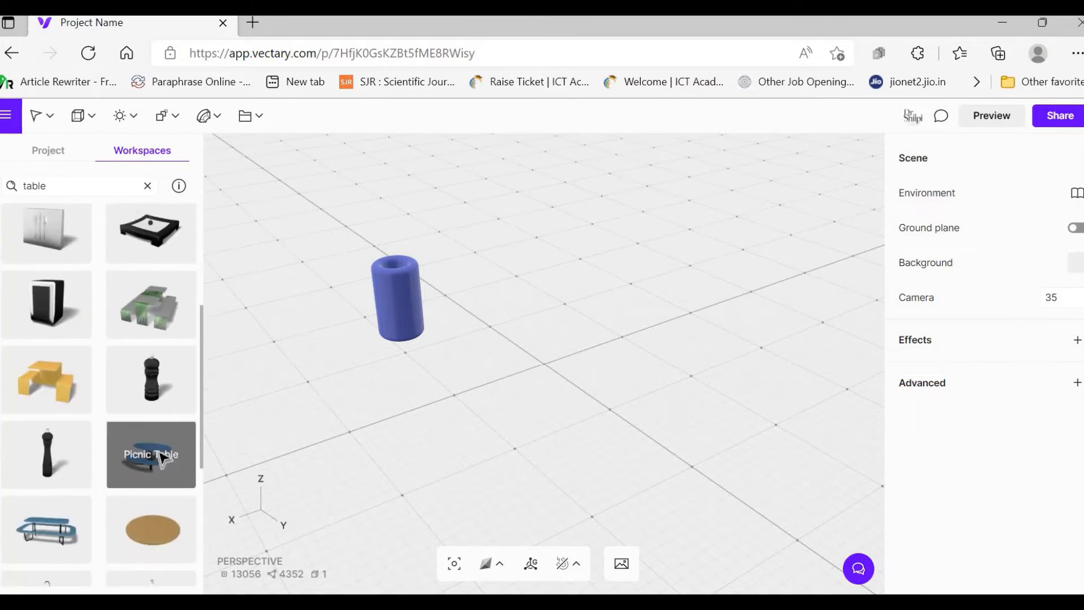
pyautogui.scroll(-4, 162, 457)
pyautogui.click(164, 486)
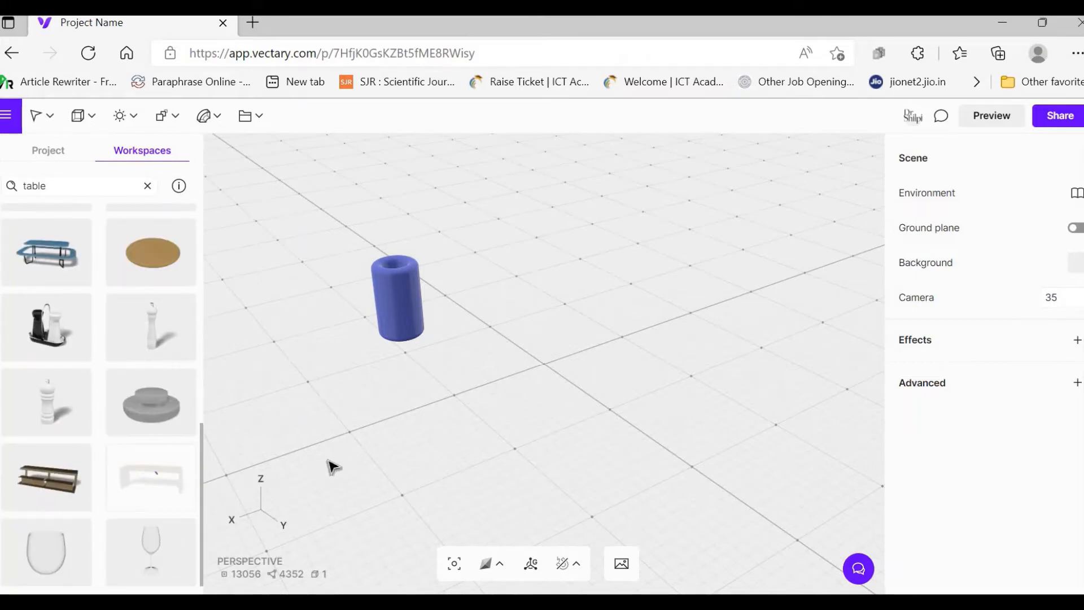
pyautogui.scroll(-2, 316, 441)
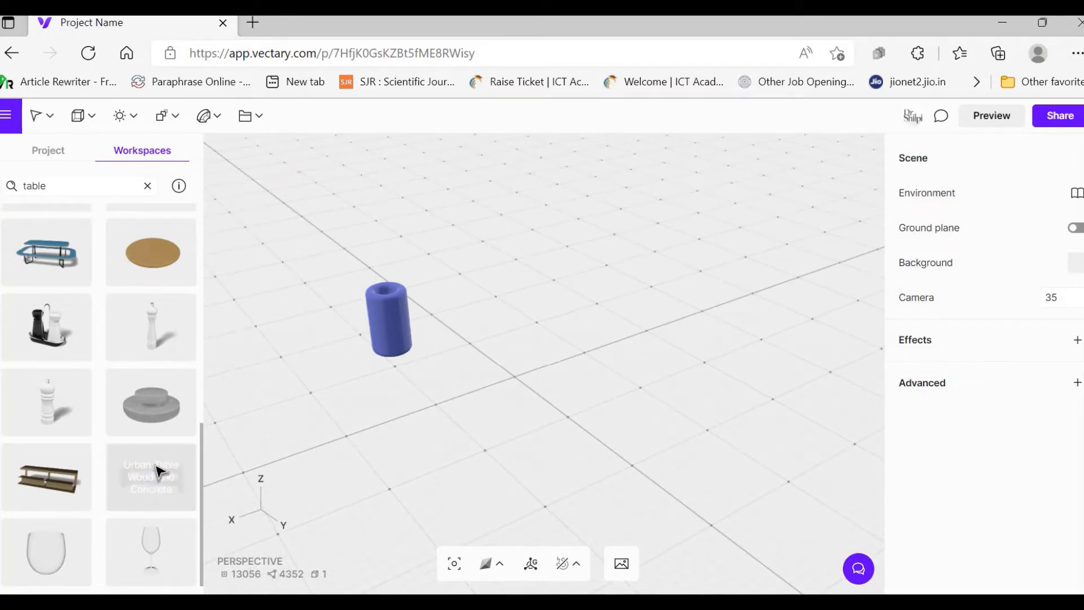
pyautogui.scroll(10, 151, 424)
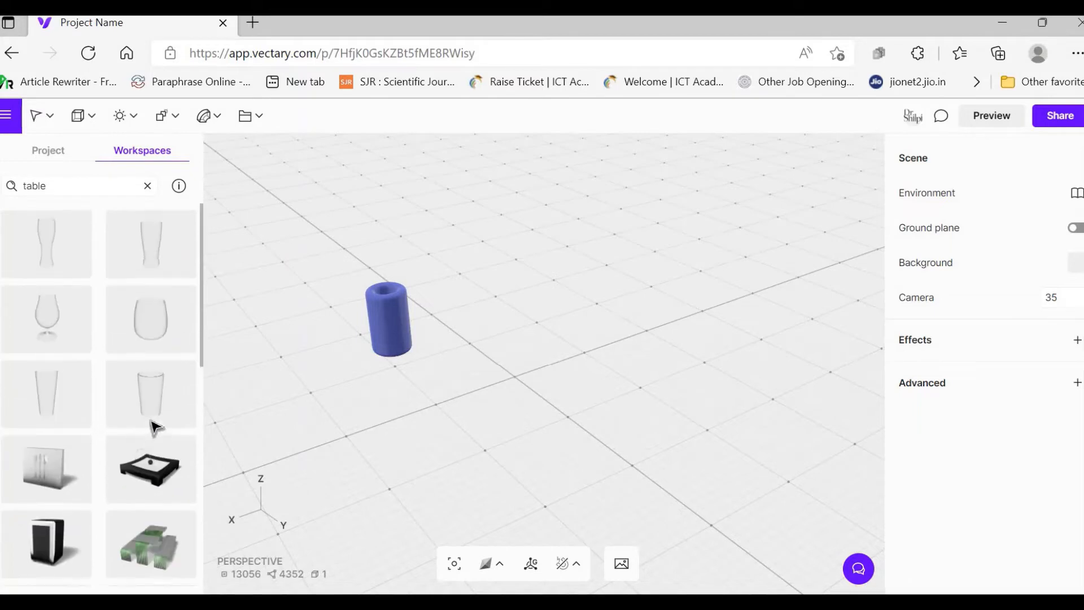
pyautogui.scroll(-6, 155, 427)
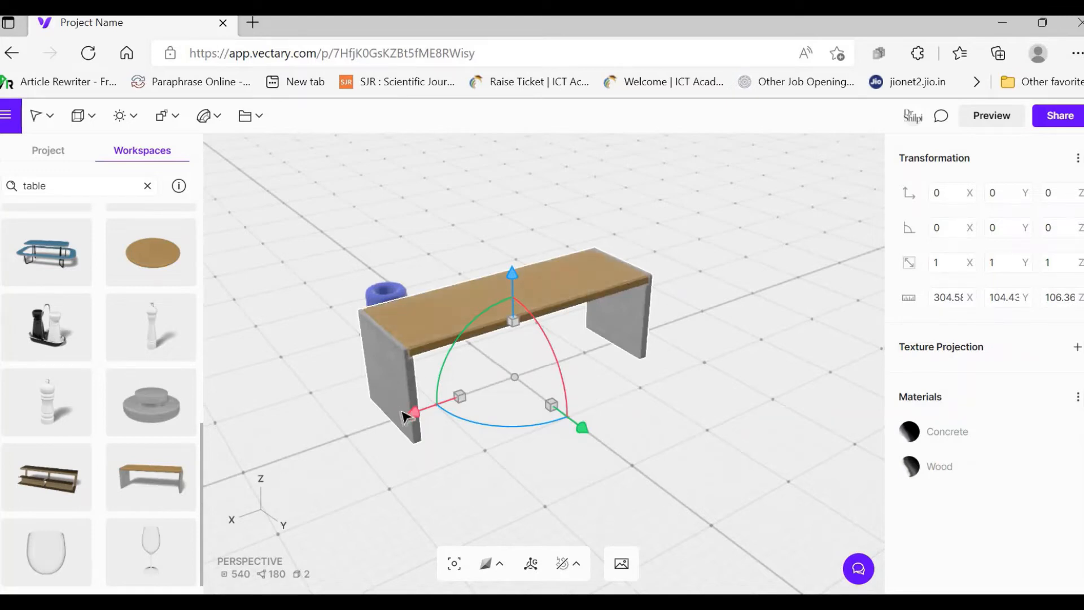
# Move the table along the ground to about X -83.33 and Y -145.8, beside the blue tube.
pyautogui.moveTo(422, 411); pyautogui.dragTo(466, 389)
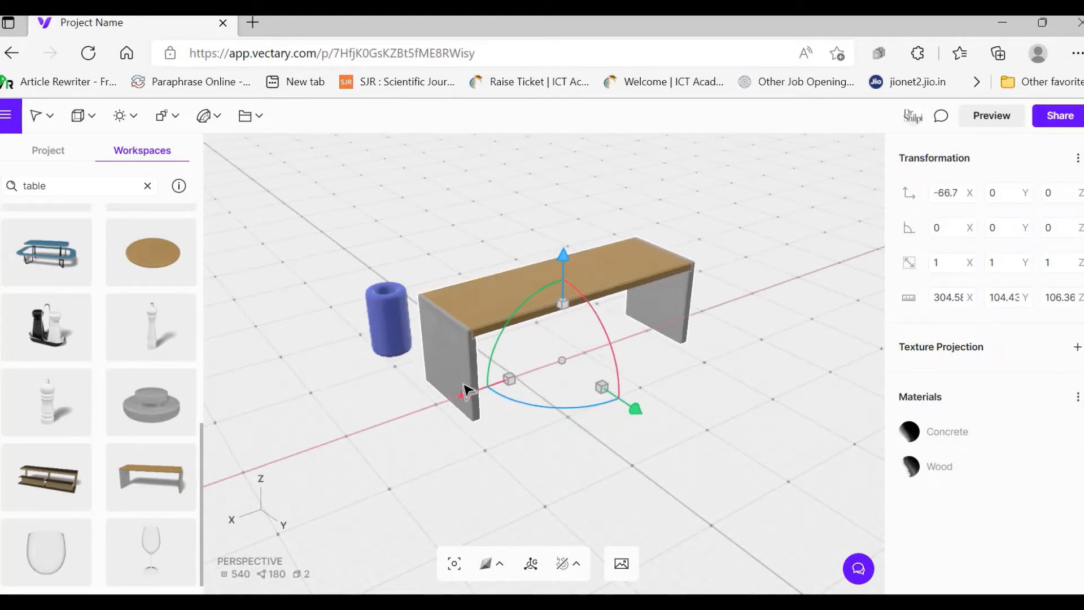
pyautogui.moveTo(644, 417); pyautogui.dragTo(613, 382)
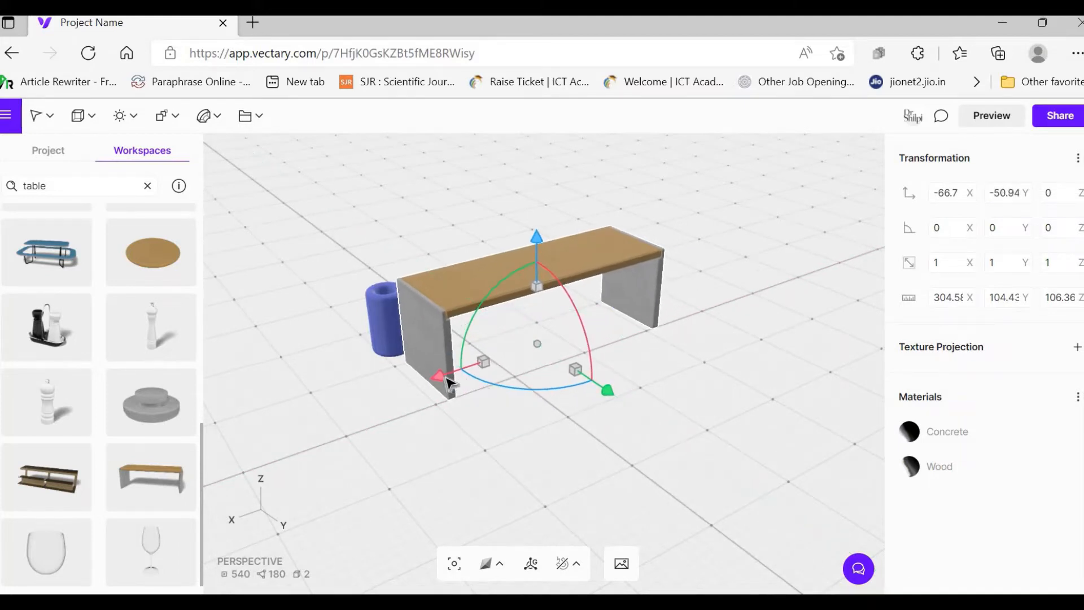
pyautogui.moveTo(449, 381); pyautogui.dragTo(461, 373)
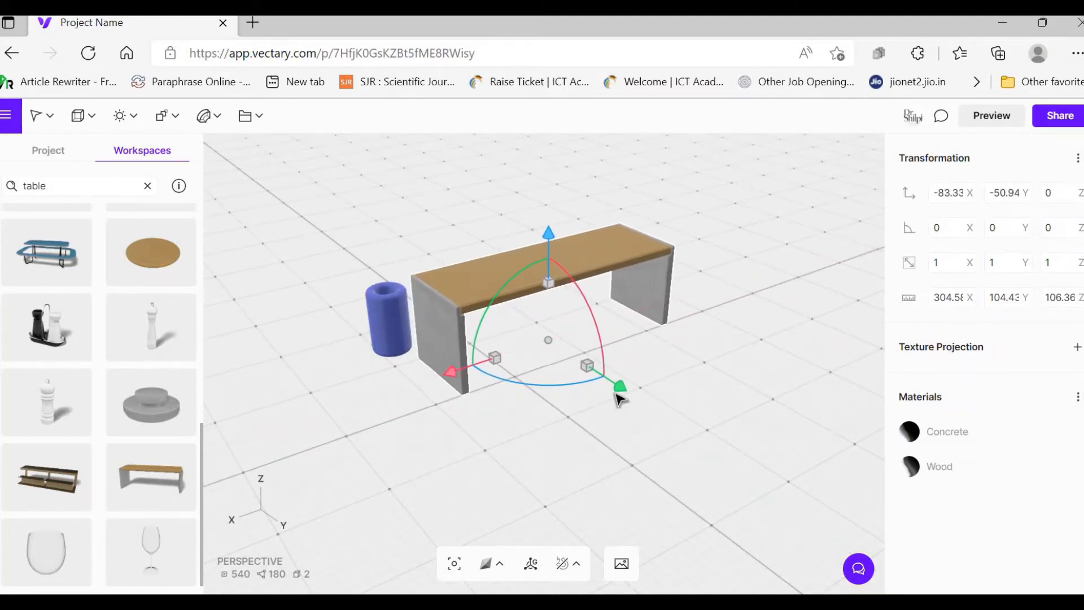
pyautogui.moveTo(617, 384); pyautogui.dragTo(573, 354)
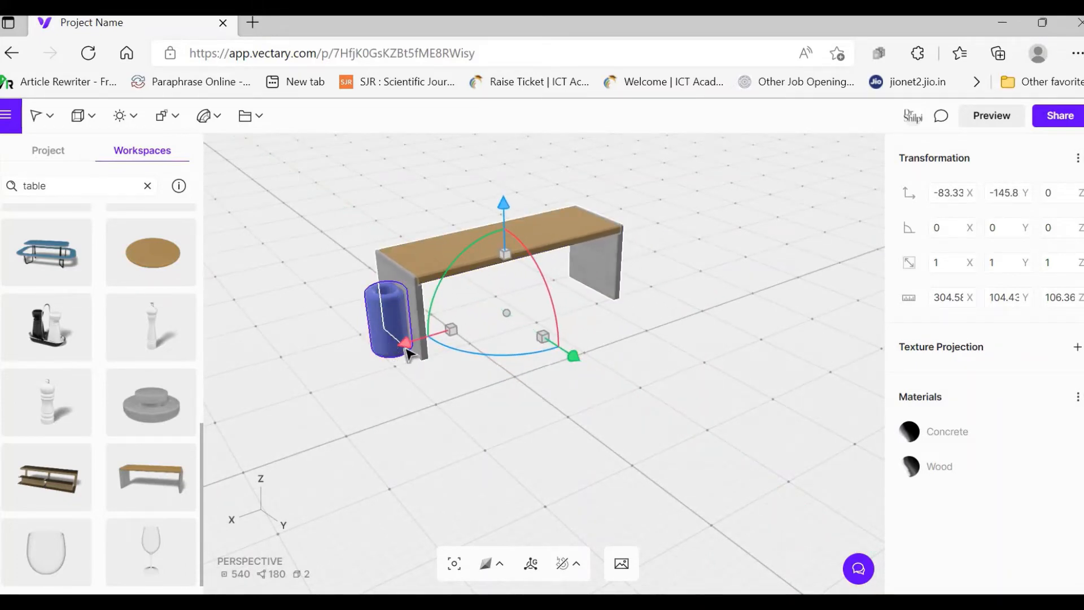
# Move the blue tube along the X axis to about 92.07, just outside the table's end.
pyautogui.click(404, 354)
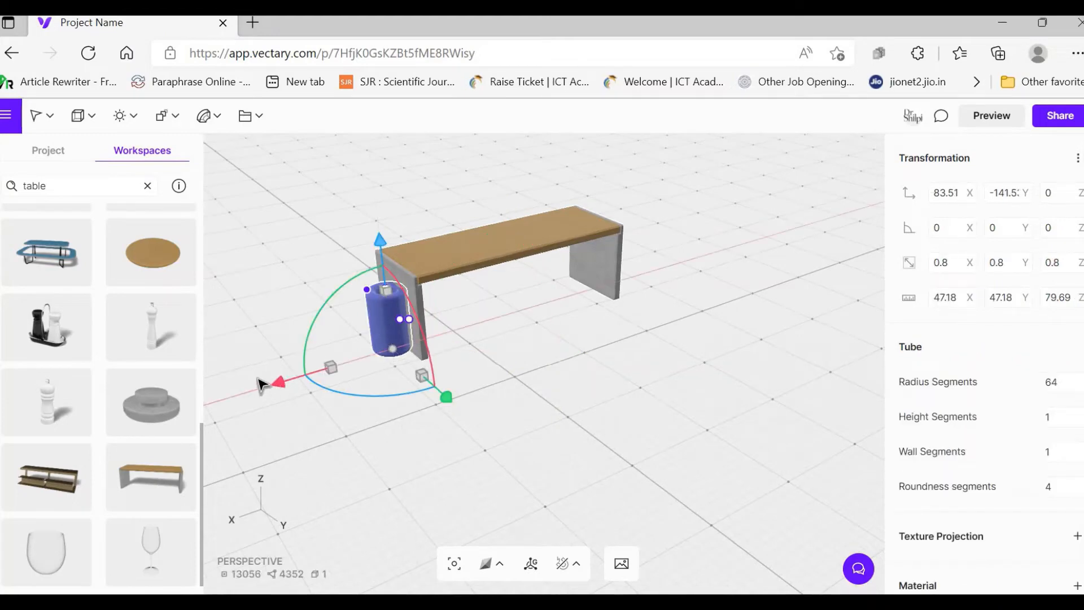
pyautogui.moveTo(256, 380); pyautogui.dragTo(256, 382)
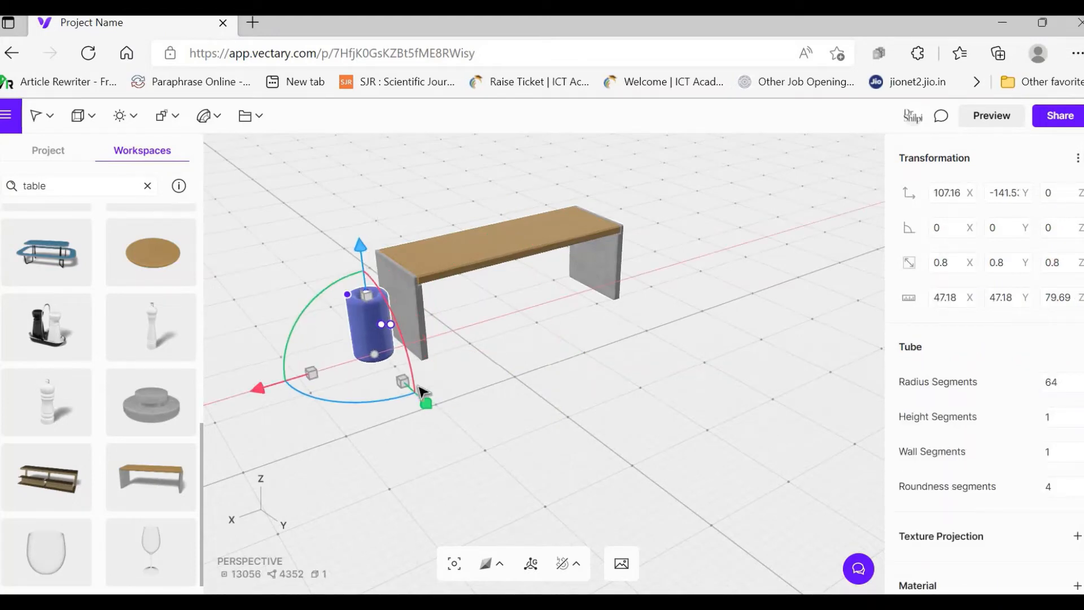
pyautogui.click(659, 458)
pyautogui.moveTo(583, 497); pyautogui.dragTo(714, 291)
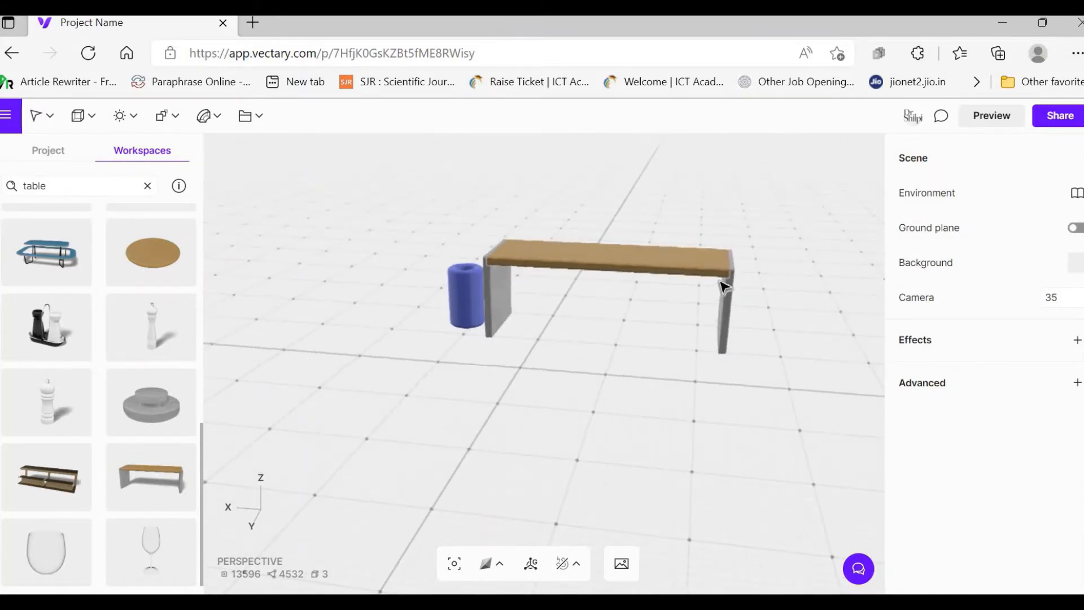
pyautogui.click(613, 284)
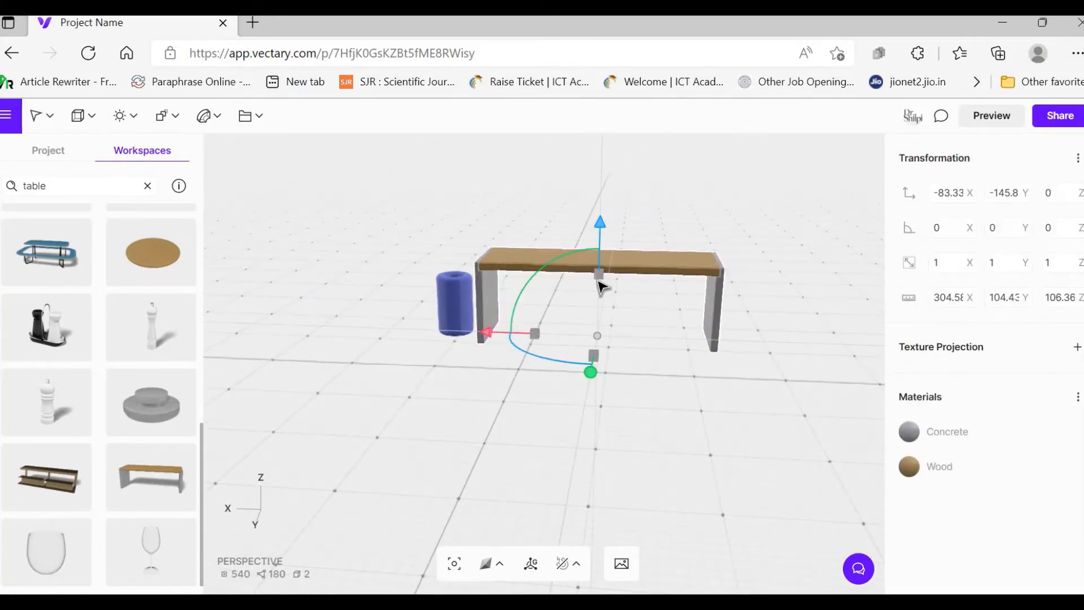
pyautogui.moveTo(600, 275); pyautogui.dragTo(462, 382)
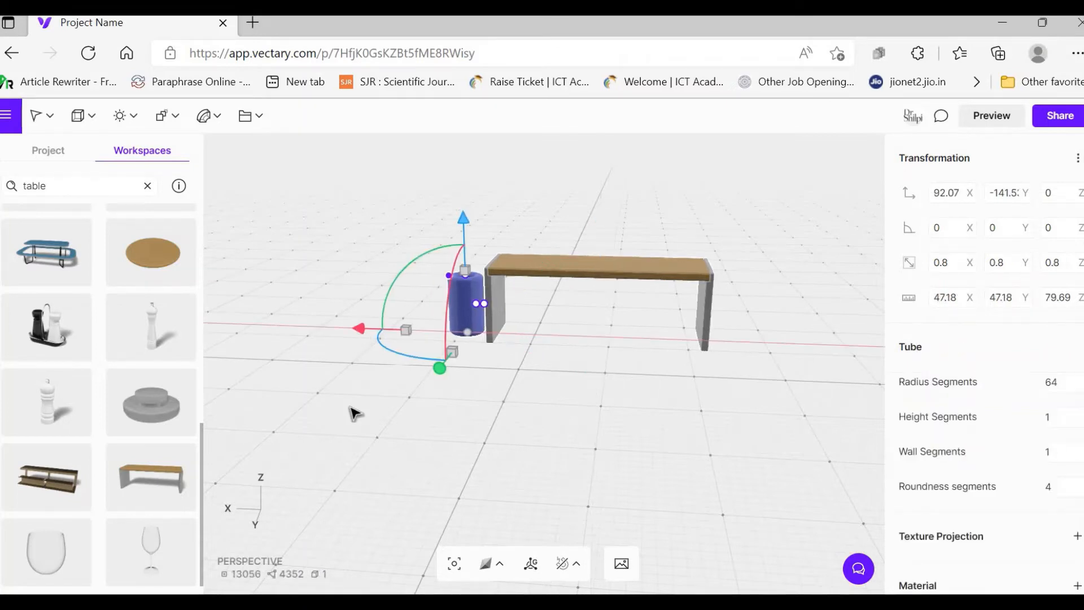
# Search the workspace library for "laptop" and add the dark grey laptop model to the scene.
pyautogui.moveTo(442, 491); pyautogui.dragTo(685, 476)
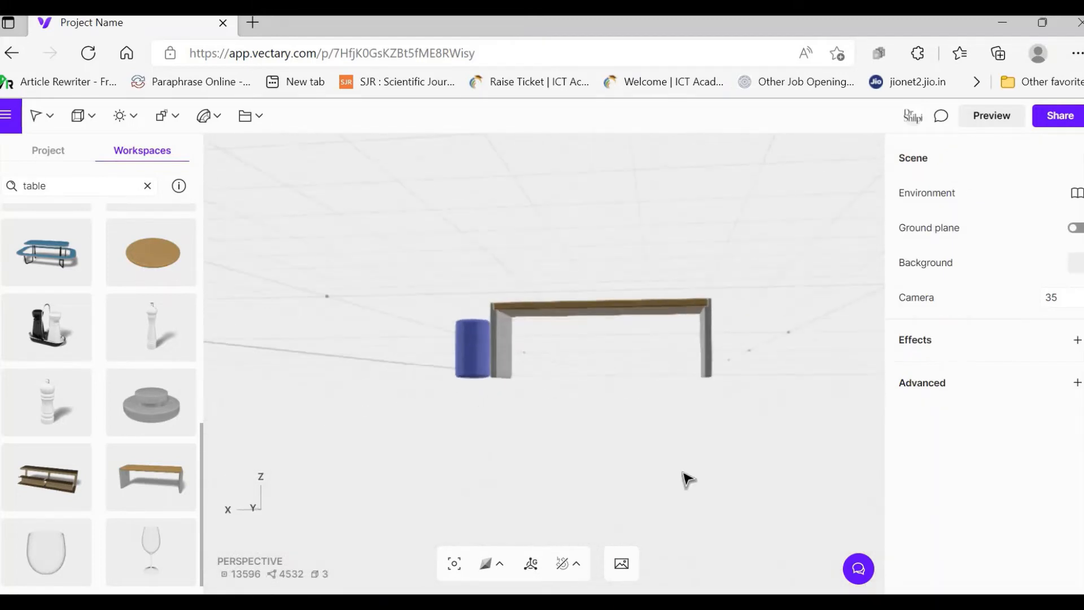
pyautogui.moveTo(722, 423); pyautogui.dragTo(787, 448)
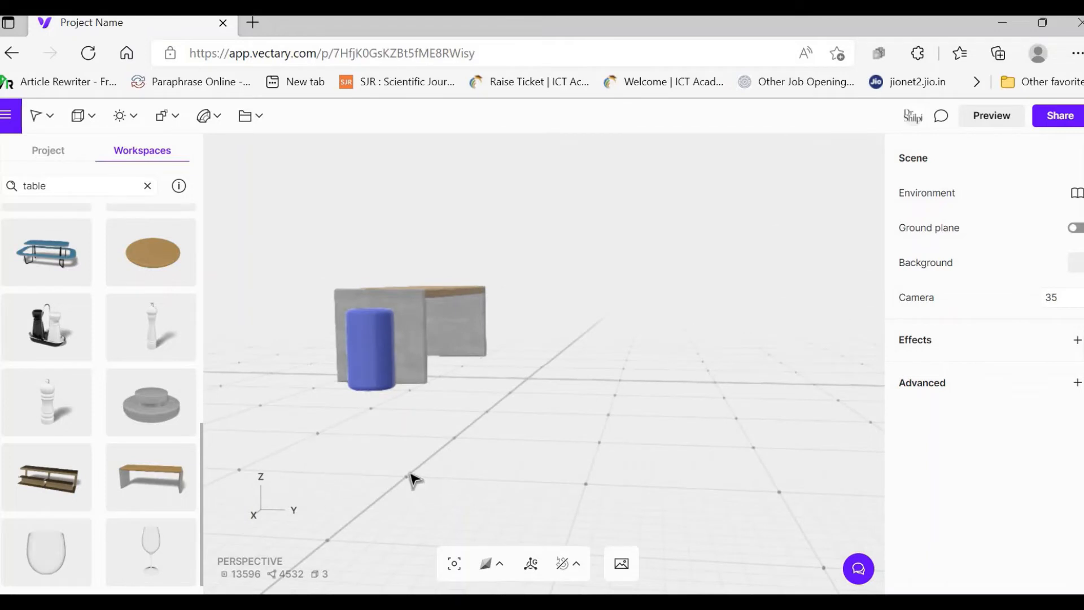
pyautogui.moveTo(415, 480); pyautogui.dragTo(308, 517)
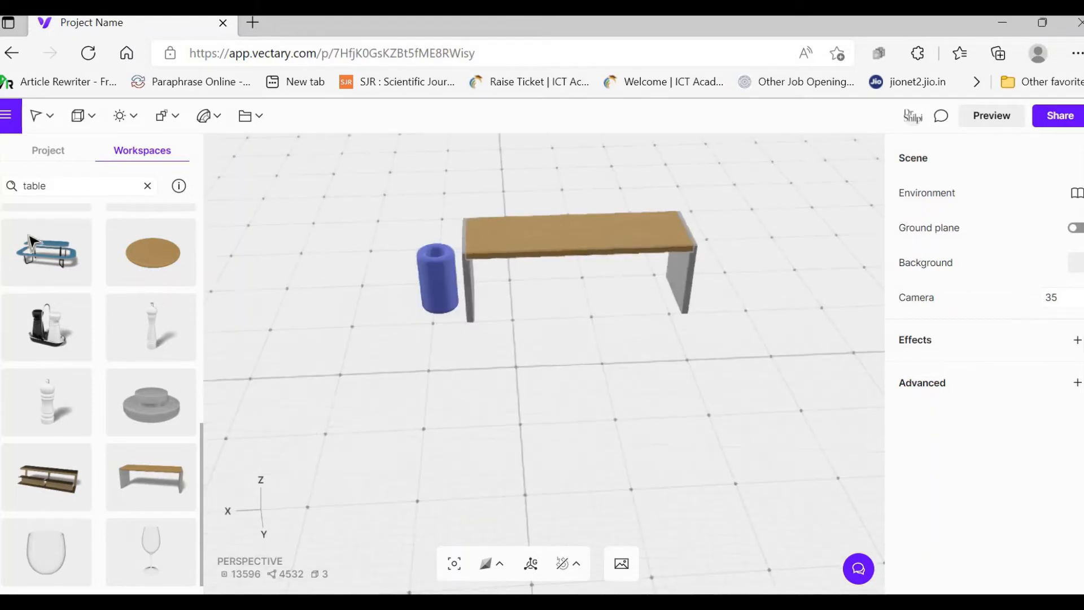
pyautogui.doubleClick(25, 191)
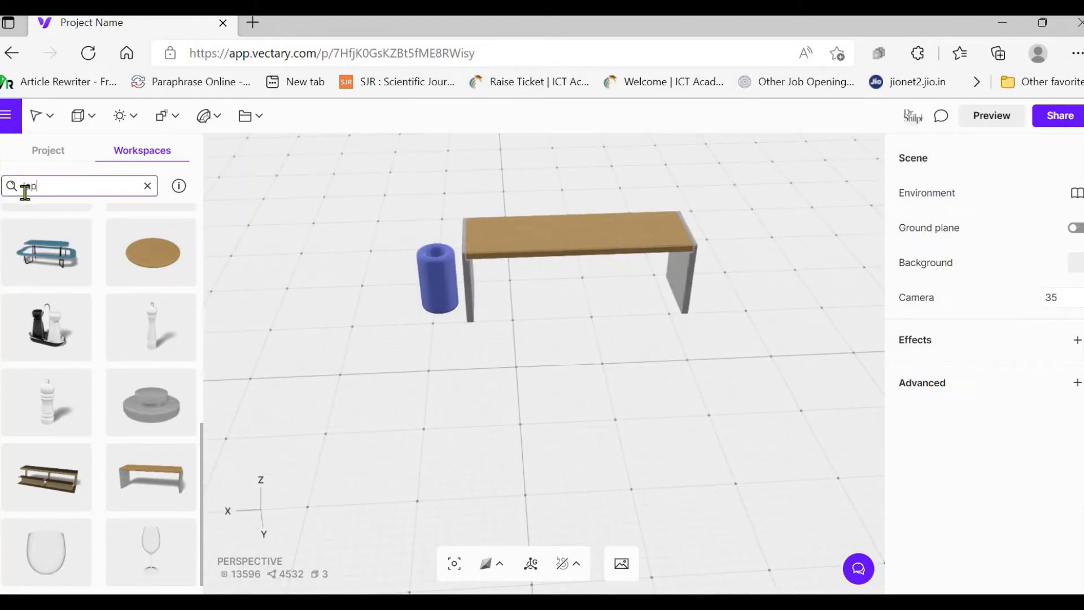
pyautogui.write('laptop')
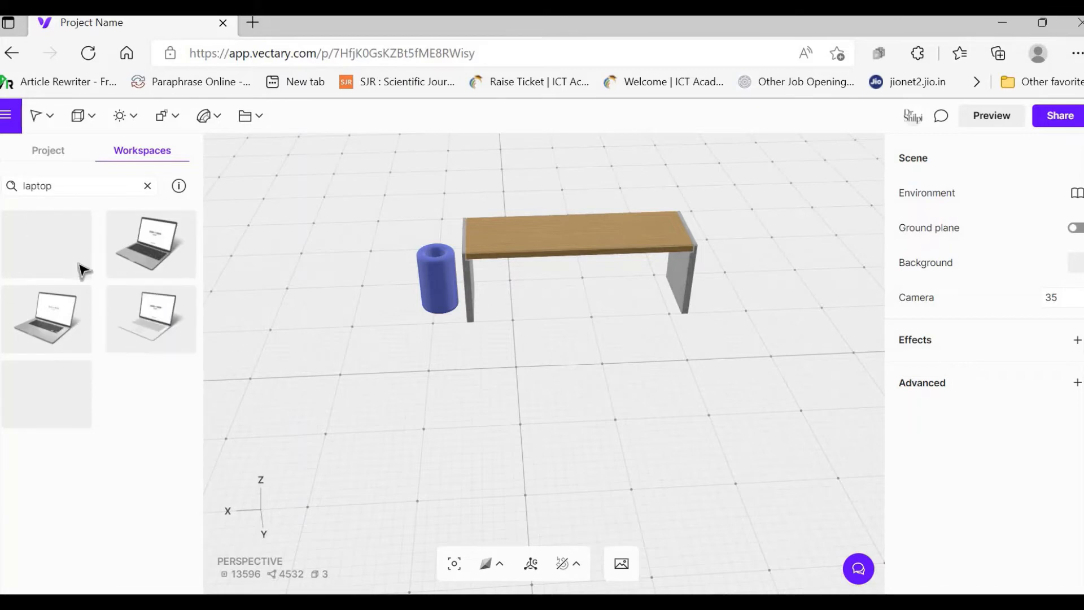
pyautogui.click(145, 244)
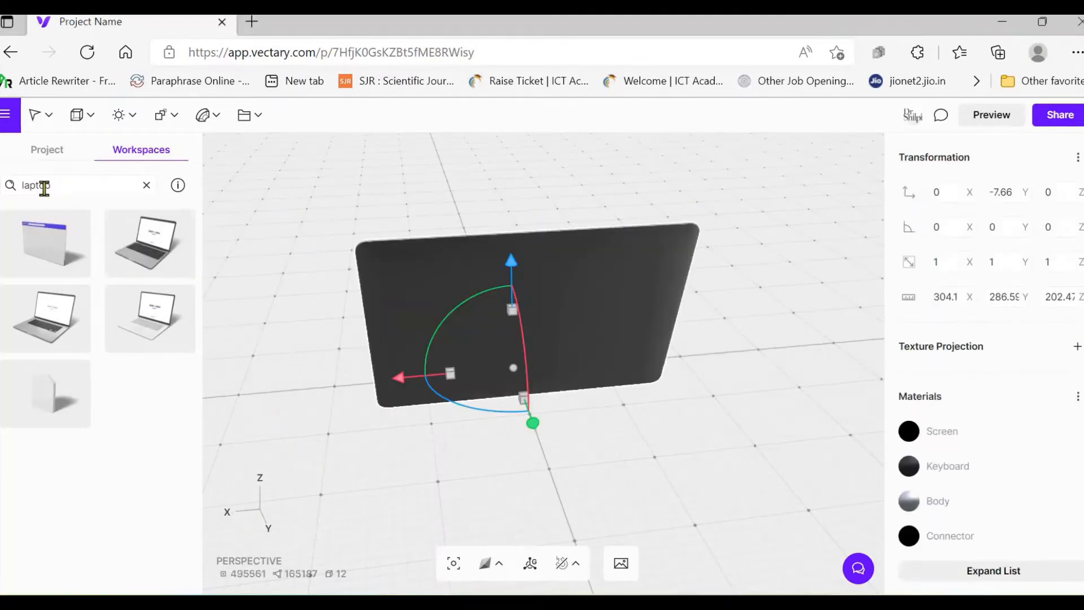
# Search the workspace library for "mug" and add the red mug with a handle to the scene.
pyautogui.doubleClick(31, 186)
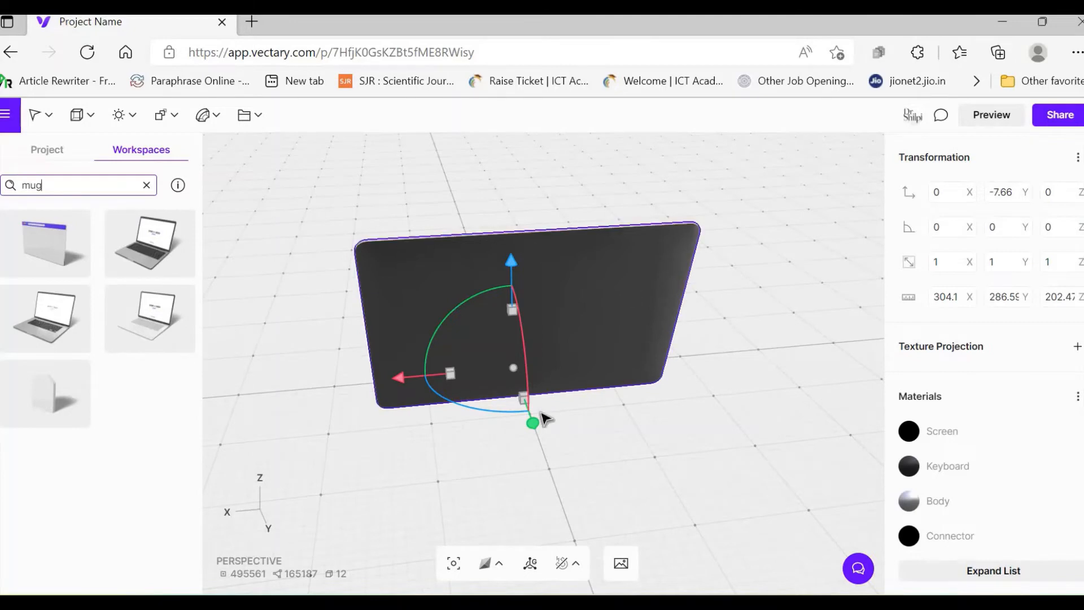
pyautogui.press('Return')
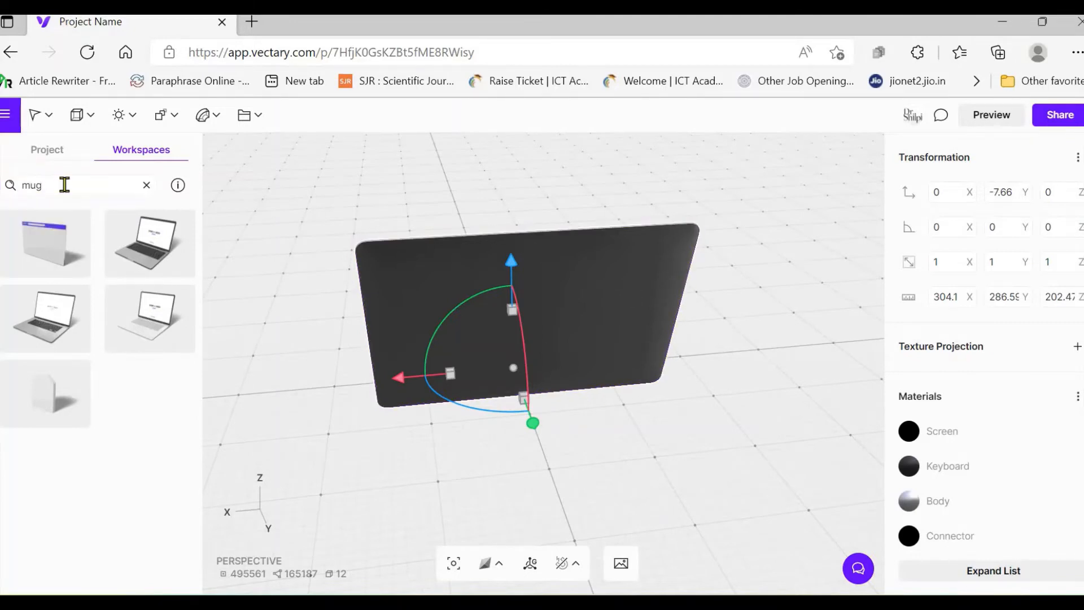
pyautogui.scroll(-2, 134, 430)
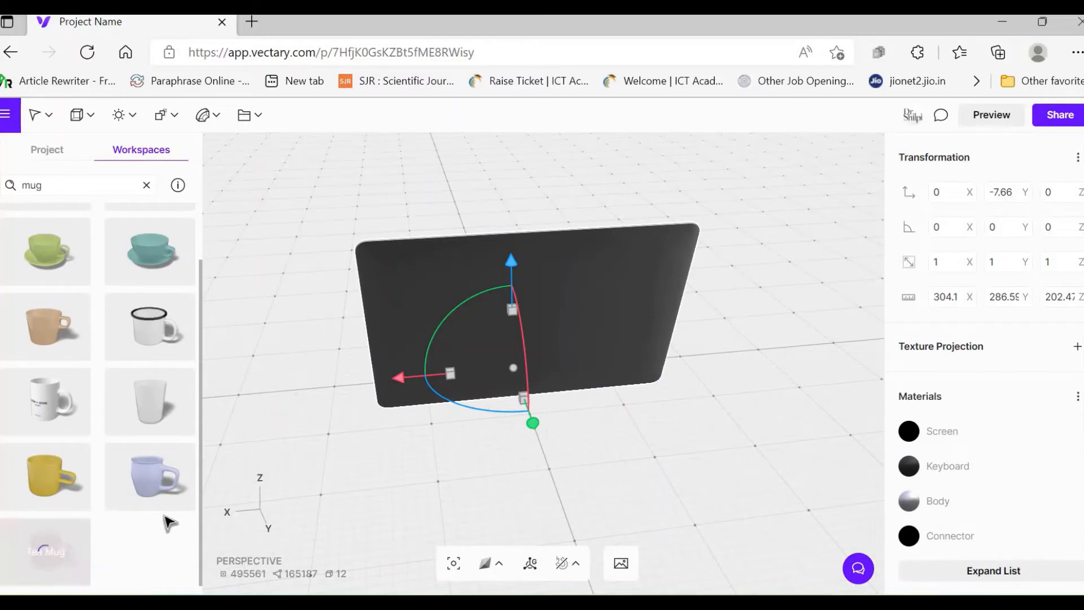
pyautogui.click(84, 556)
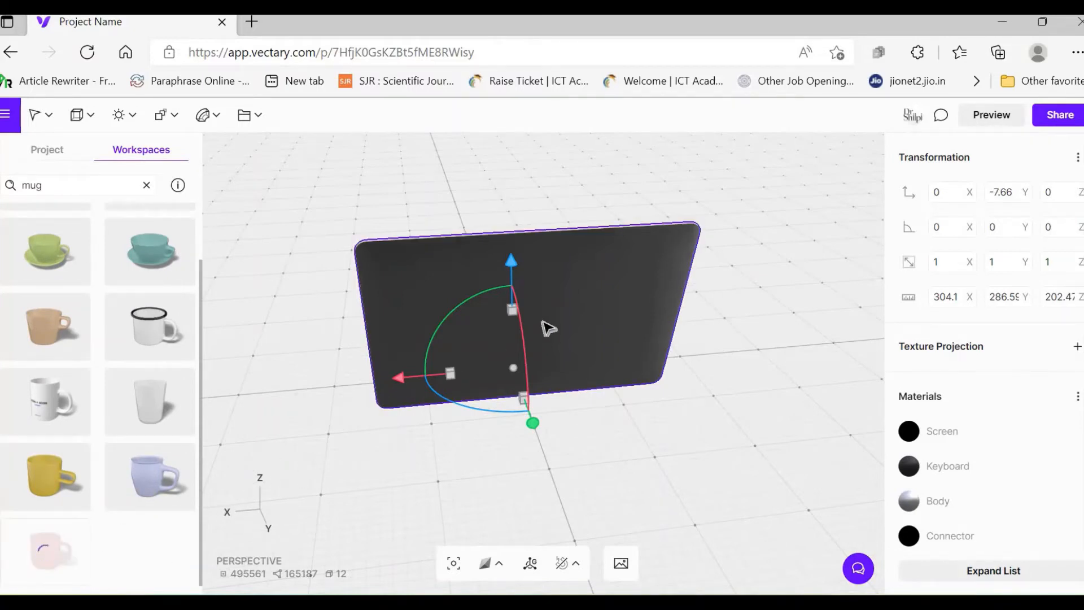
# Scale the laptop uniformly to about 0.62 and the red mug uniformly to about 0.55.
pyautogui.moveTo(513, 310); pyautogui.dragTo(504, 409)
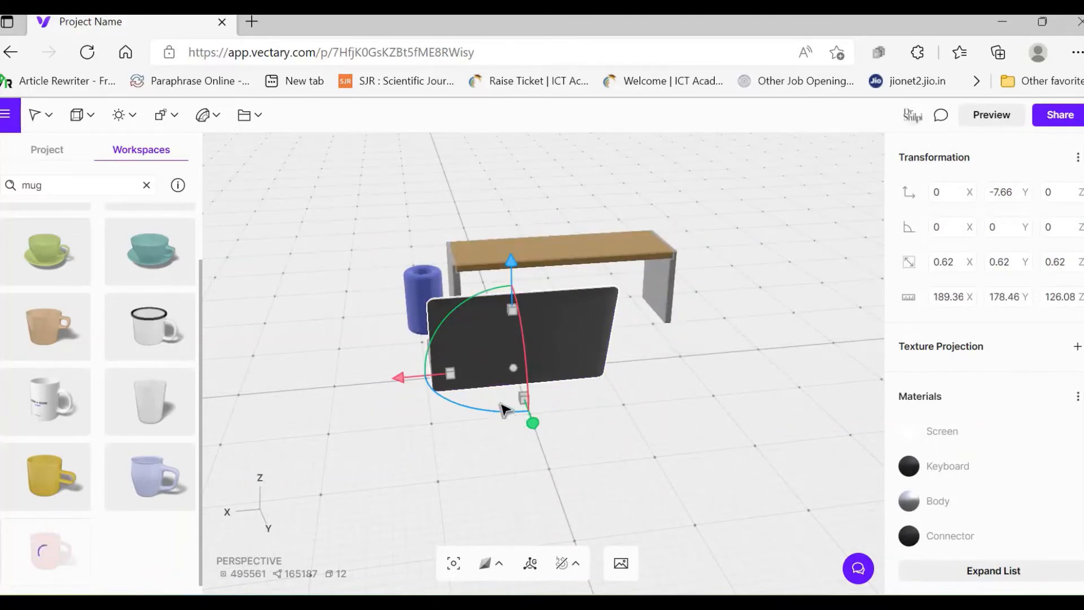
pyautogui.moveTo(453, 465); pyautogui.dragTo(677, 367)
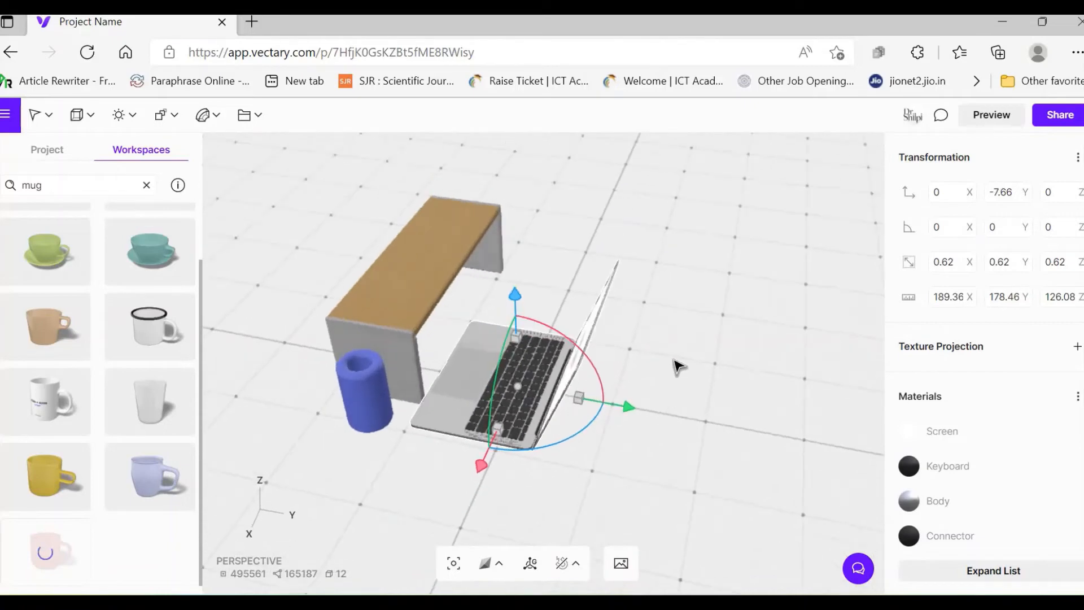
pyautogui.moveTo(563, 397); pyautogui.dragTo(510, 176)
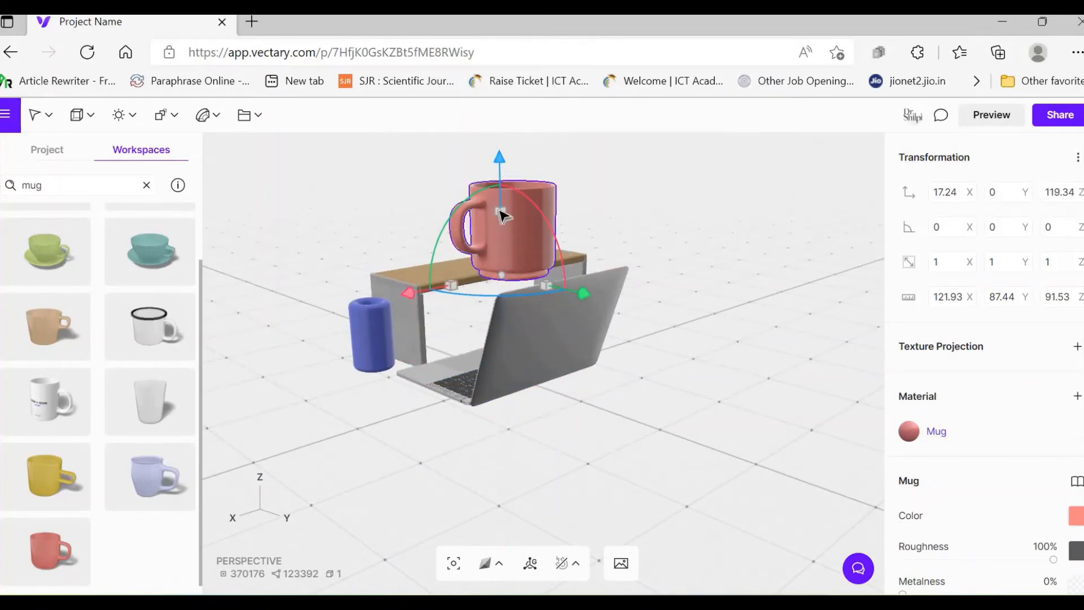
pyautogui.moveTo(504, 225); pyautogui.dragTo(509, 249)
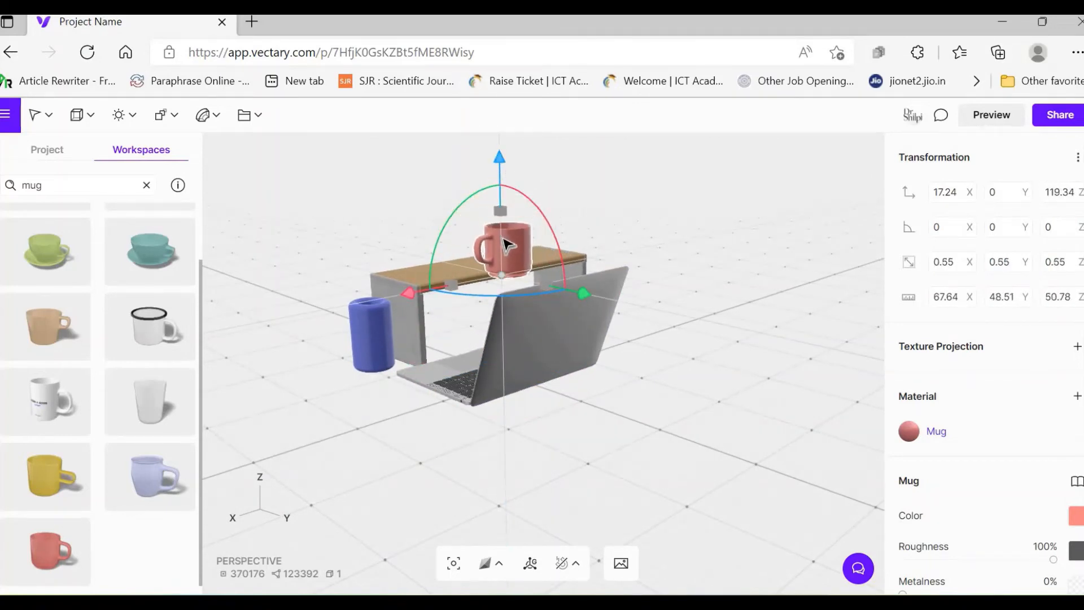
# Move the red mug along the X axis to about -171 and rotate it about 53.37 degrees around Z.
pyautogui.moveTo(731, 410)
pyautogui.mouseDown()
pyautogui.moveTo(582, 443)
pyautogui.moveTo(503, 429)
pyautogui.moveTo(429, 326)
pyautogui.mouseUp()
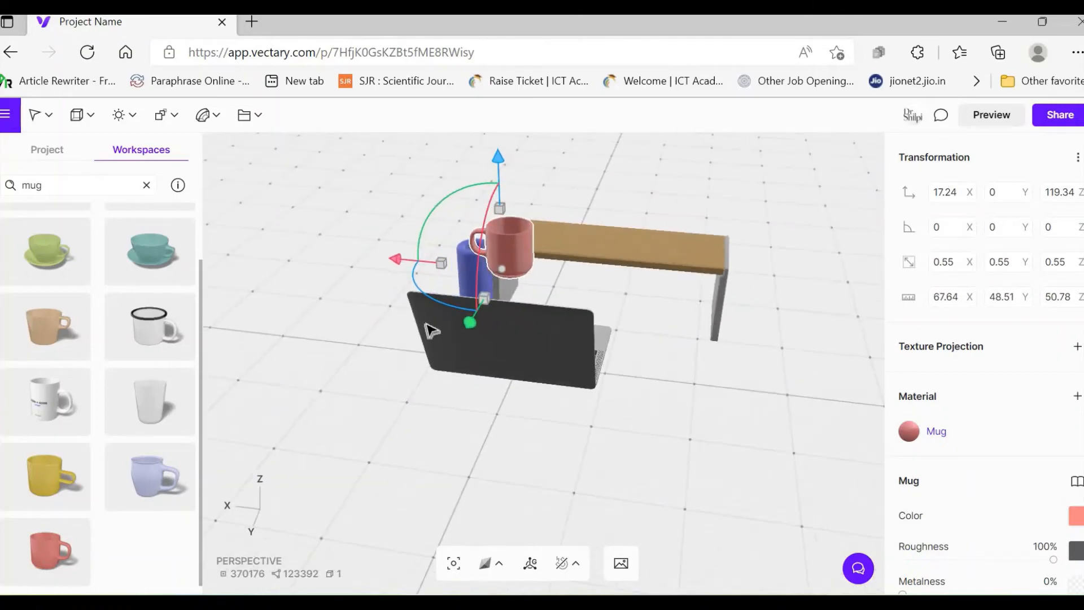
pyautogui.moveTo(399, 259); pyautogui.dragTo(562, 336)
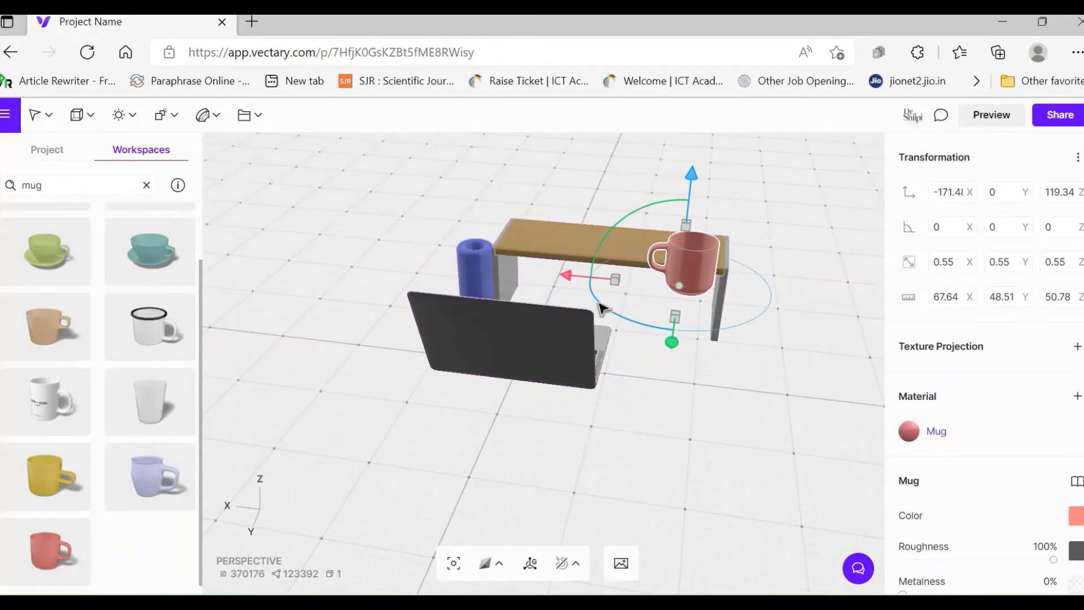
pyautogui.moveTo(600, 307); pyautogui.dragTo(641, 249)
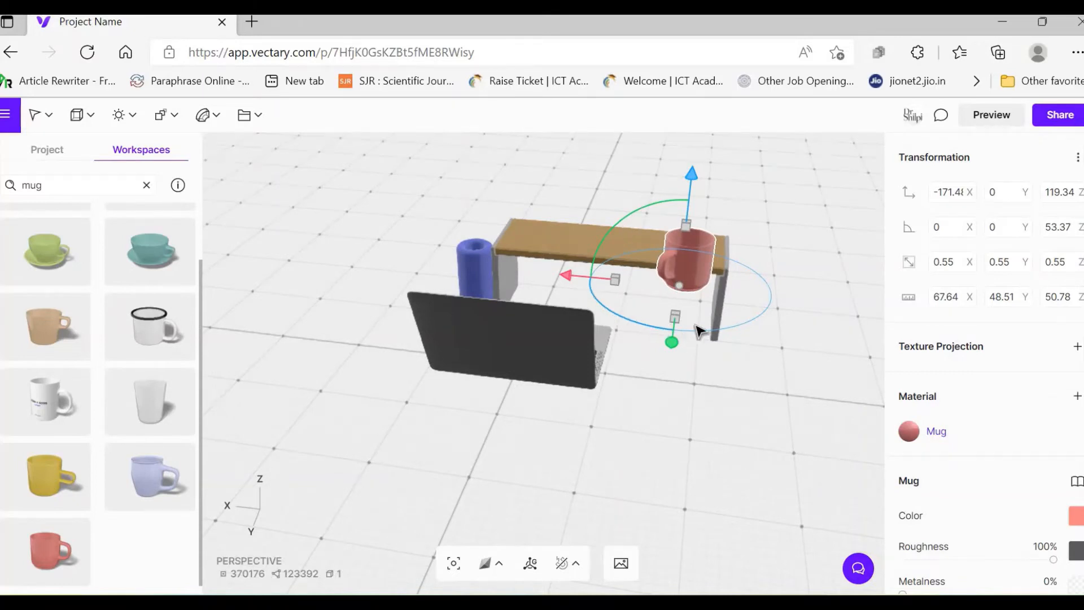
# Rotate the red mug to about 168.91 degrees around Z and move it to about Y -44.92, Z 91.34.
pyautogui.moveTo(698, 330); pyautogui.dragTo(703, 277)
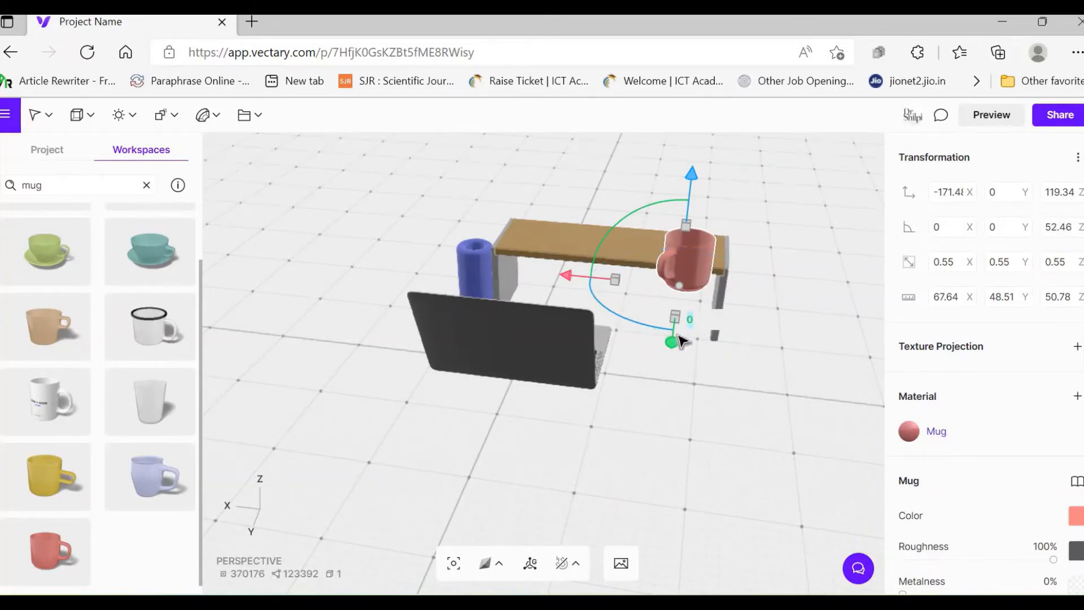
pyautogui.click(662, 261)
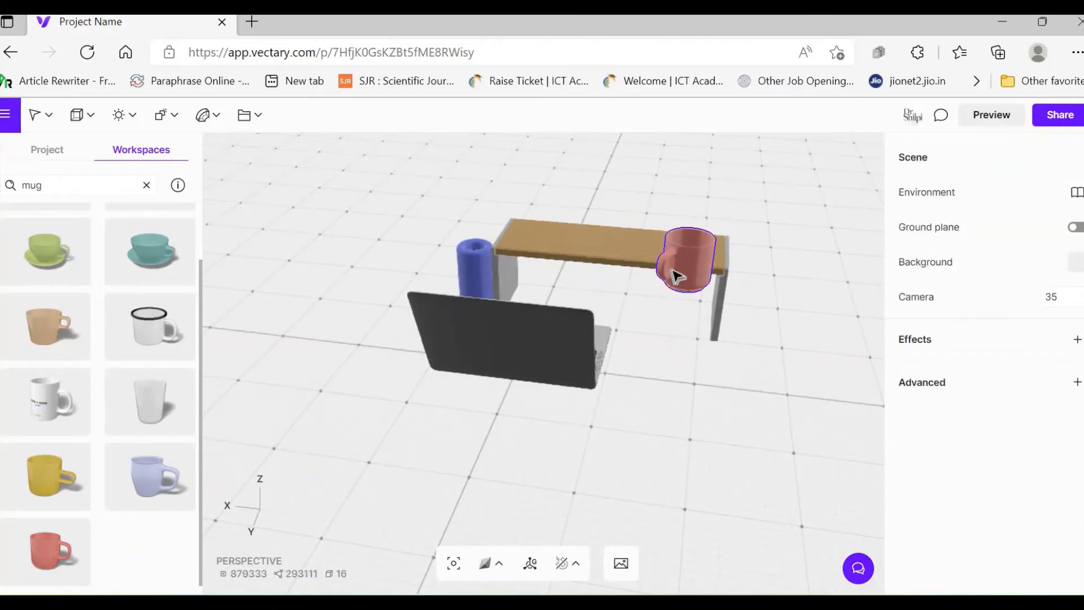
pyautogui.click(676, 276)
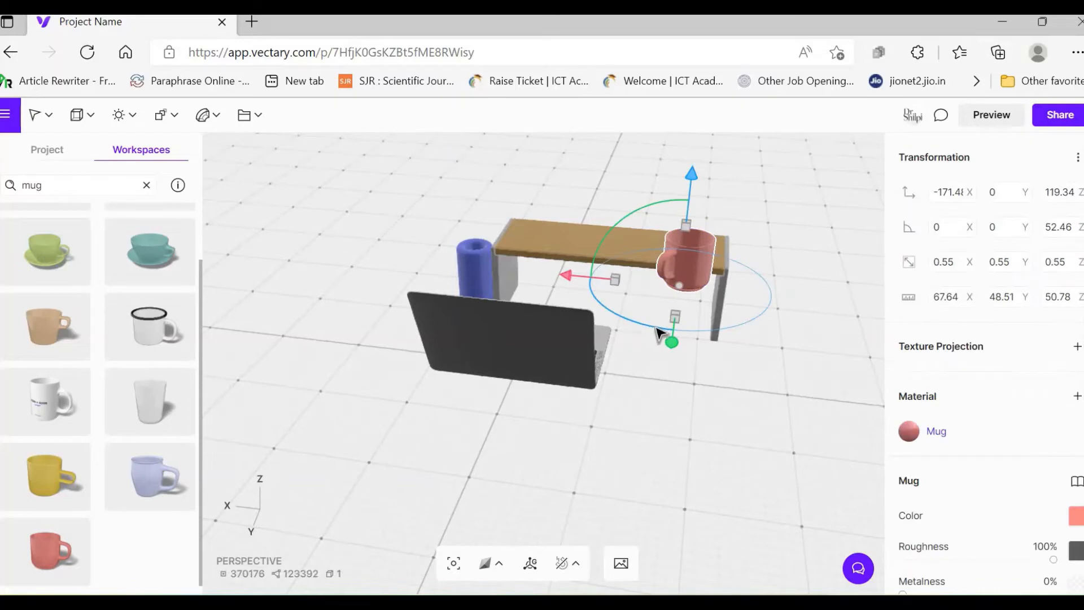
pyautogui.moveTo(738, 333); pyautogui.dragTo(792, 298)
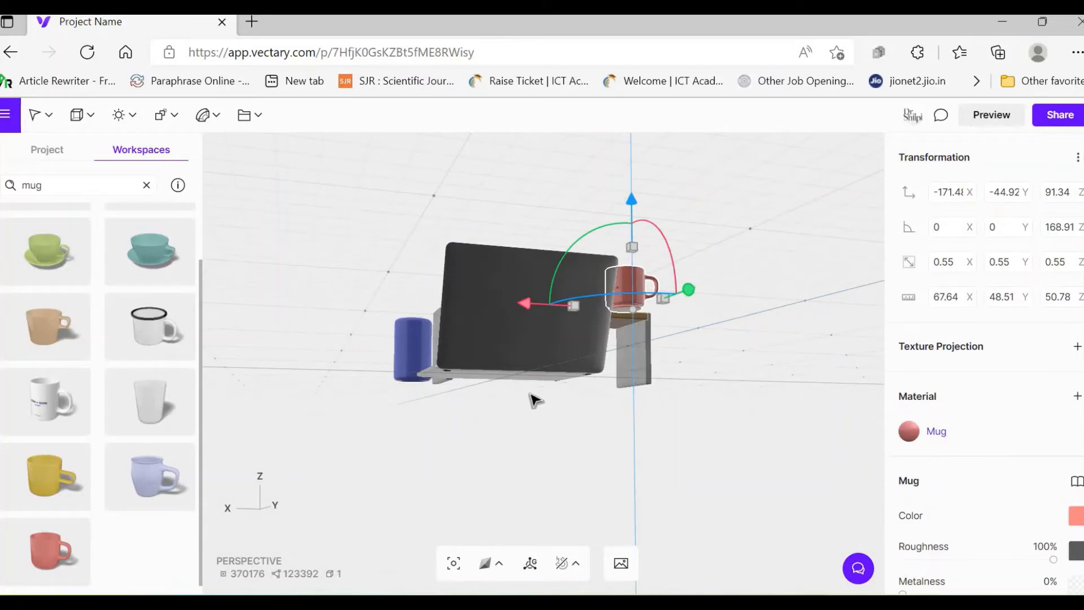
# Lower the red mug onto the tabletop at about Z 98.23 and shift it along Y to about -139.
pyautogui.click(337, 390)
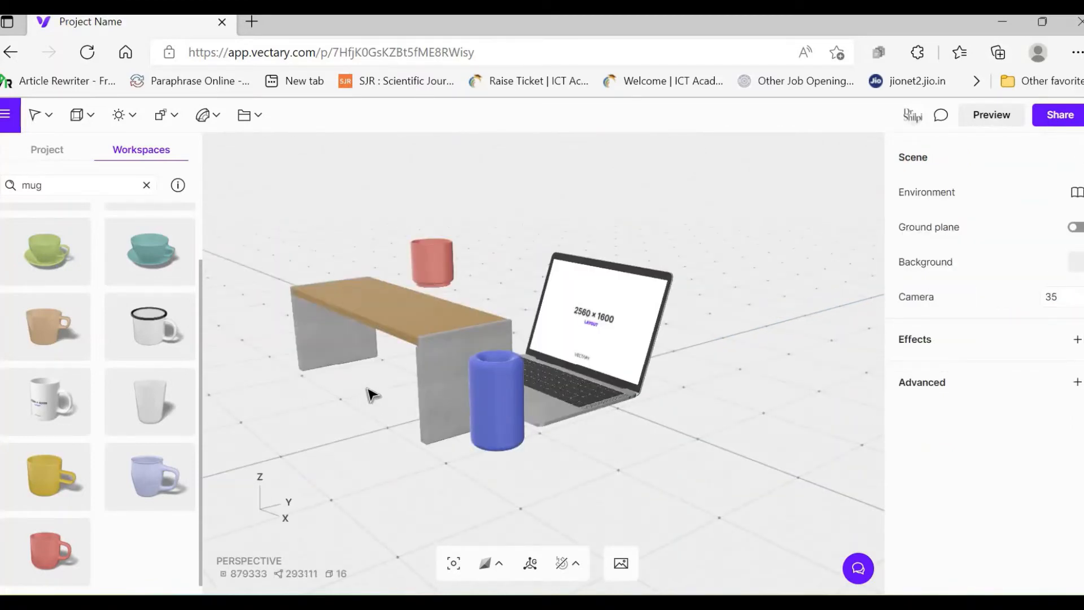
pyautogui.moveTo(375, 294); pyautogui.dragTo(390, 270, button='right')
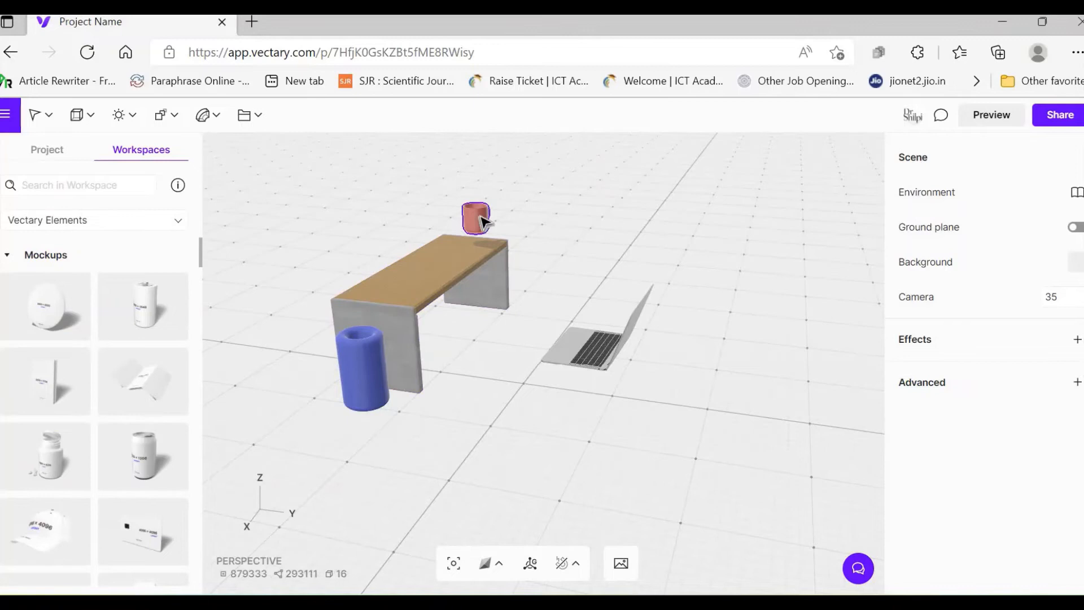
pyautogui.click(481, 219)
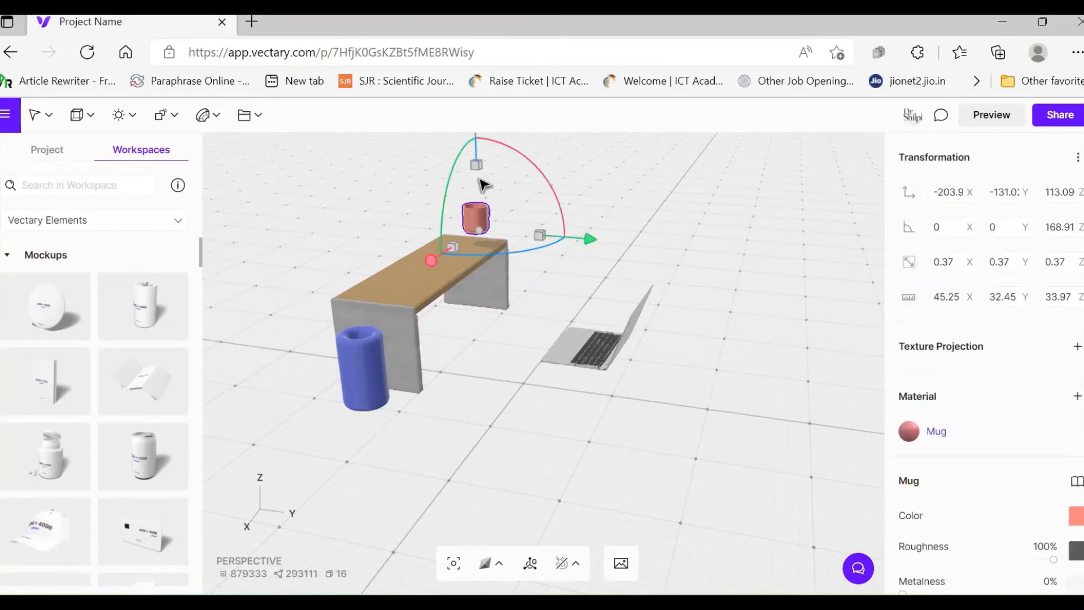
pyautogui.moveTo(710, 307); pyautogui.dragTo(556, 229)
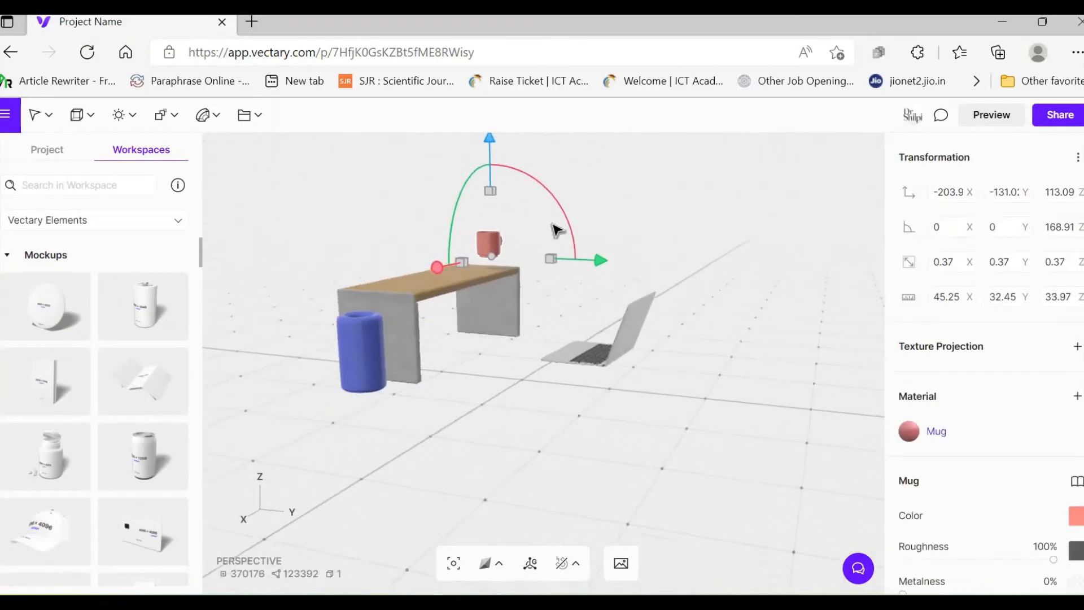
pyautogui.moveTo(491, 151); pyautogui.dragTo(490, 164)
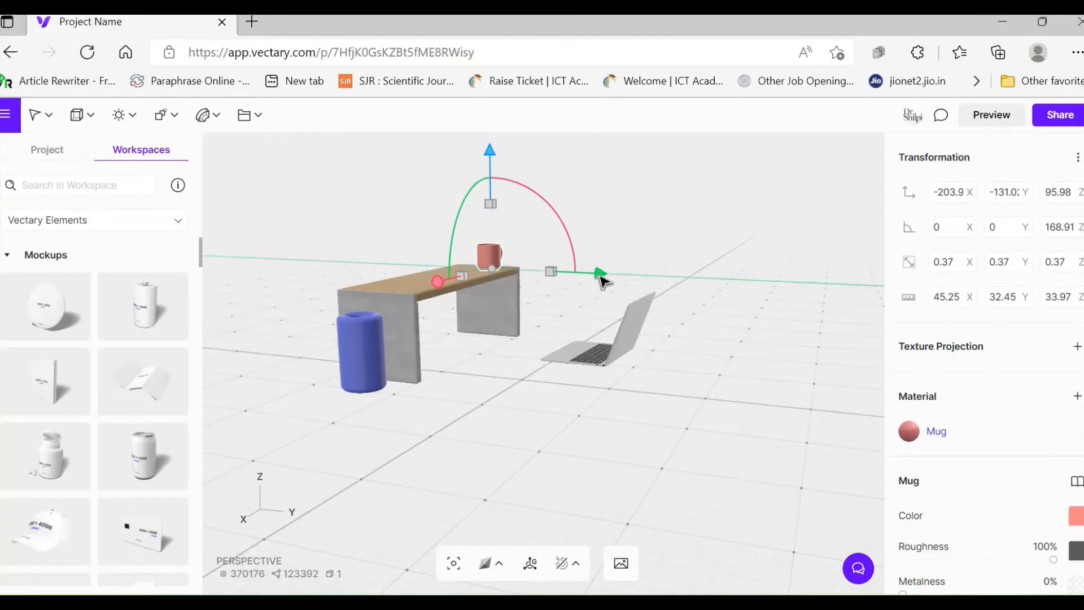
pyautogui.click(570, 435)
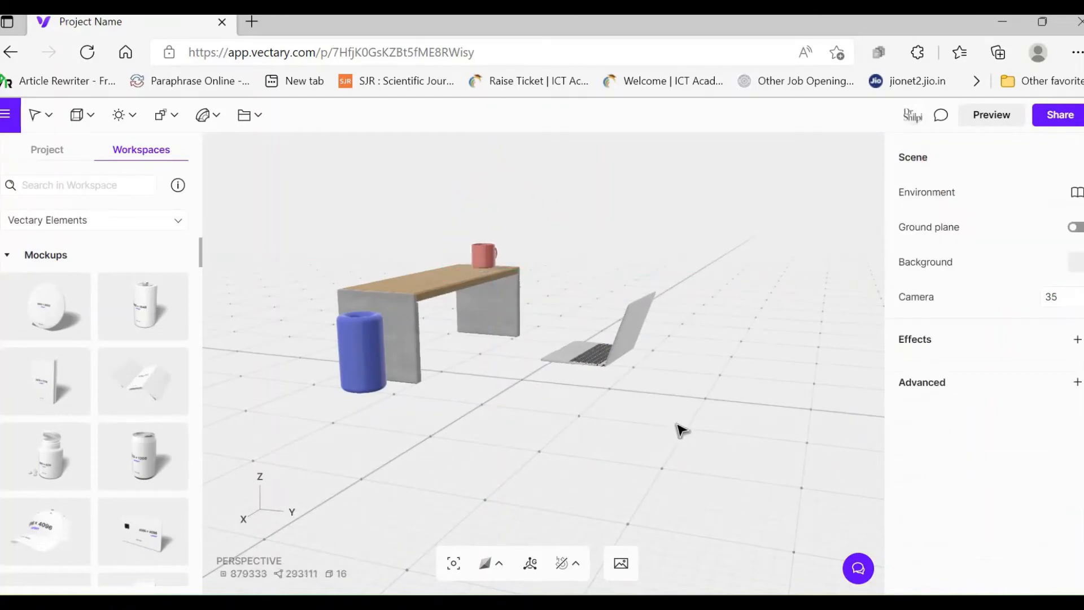
pyautogui.click(485, 255)
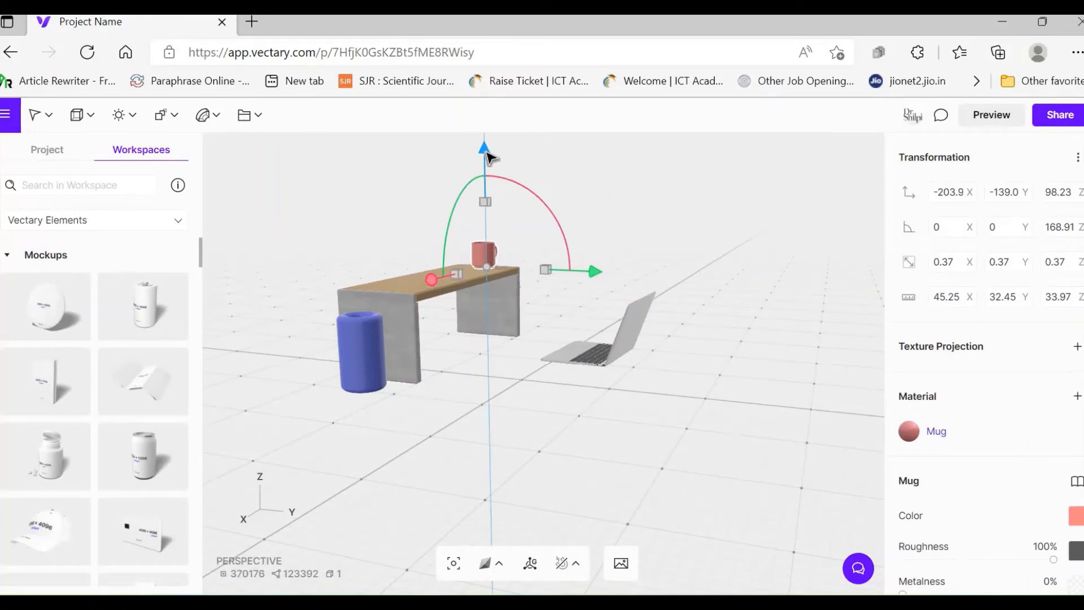
pyautogui.click(675, 432)
# Nudge the red mug slightly along the X axis toward the middle of the table.
pyautogui.moveTo(643, 457); pyautogui.dragTo(496, 440)
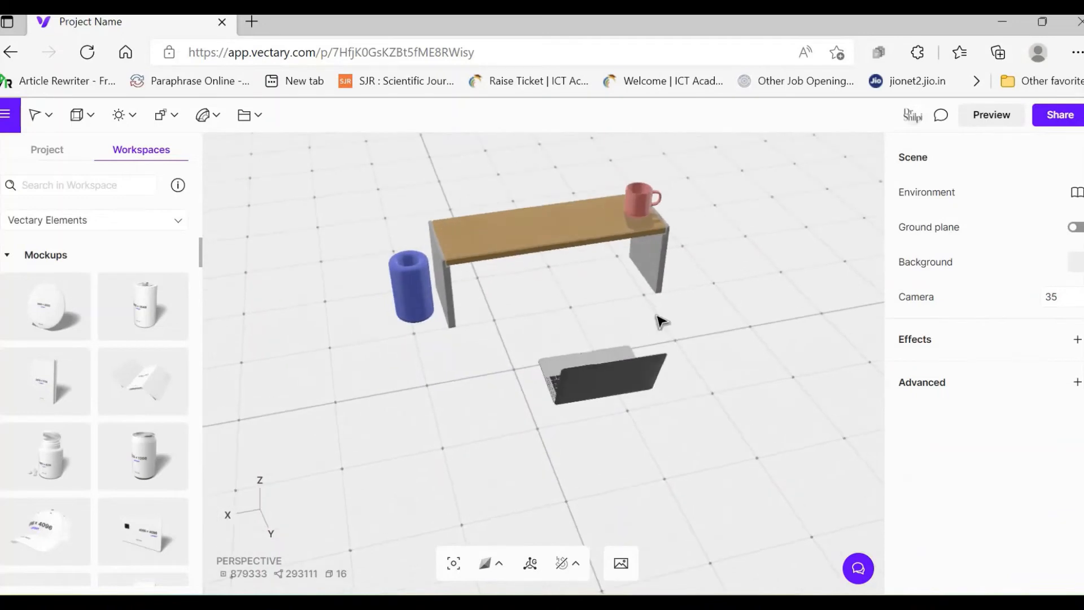
pyautogui.click(642, 202)
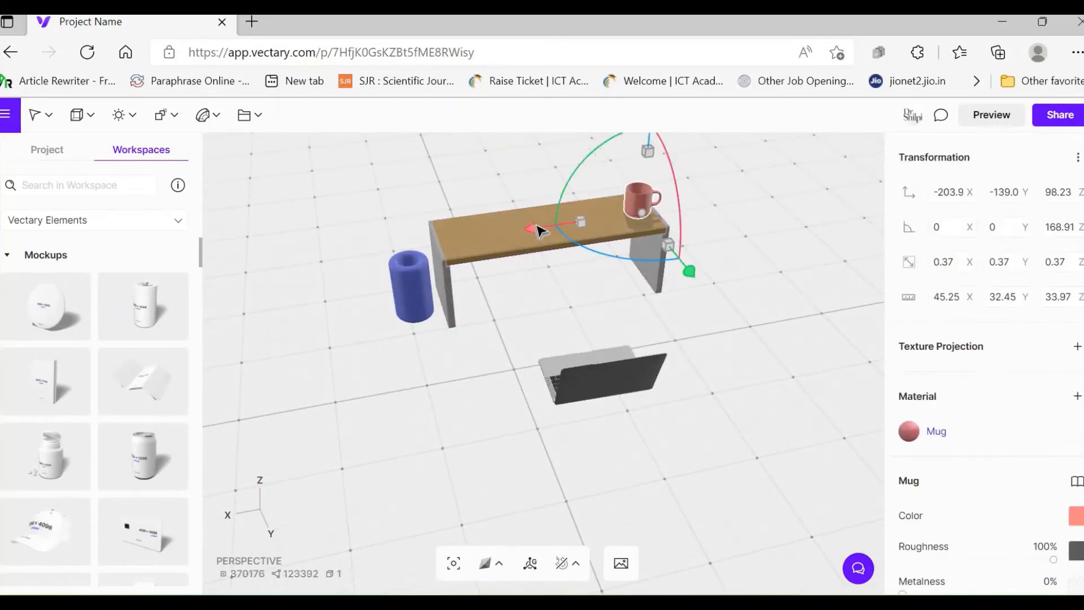
pyautogui.moveTo(531, 230); pyautogui.dragTo(525, 228)
# Scale the laptop uniformly to about 0.35 and move it along the Y axis to about 17.34.
pyautogui.click(624, 377)
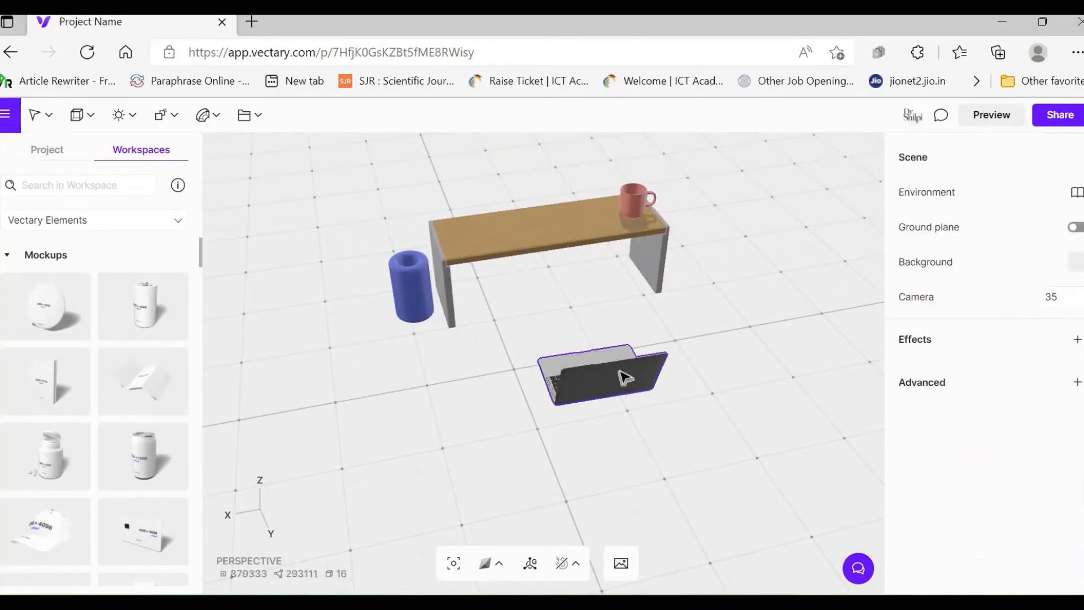
pyautogui.moveTo(445, 418); pyautogui.dragTo(461, 355, button='right')
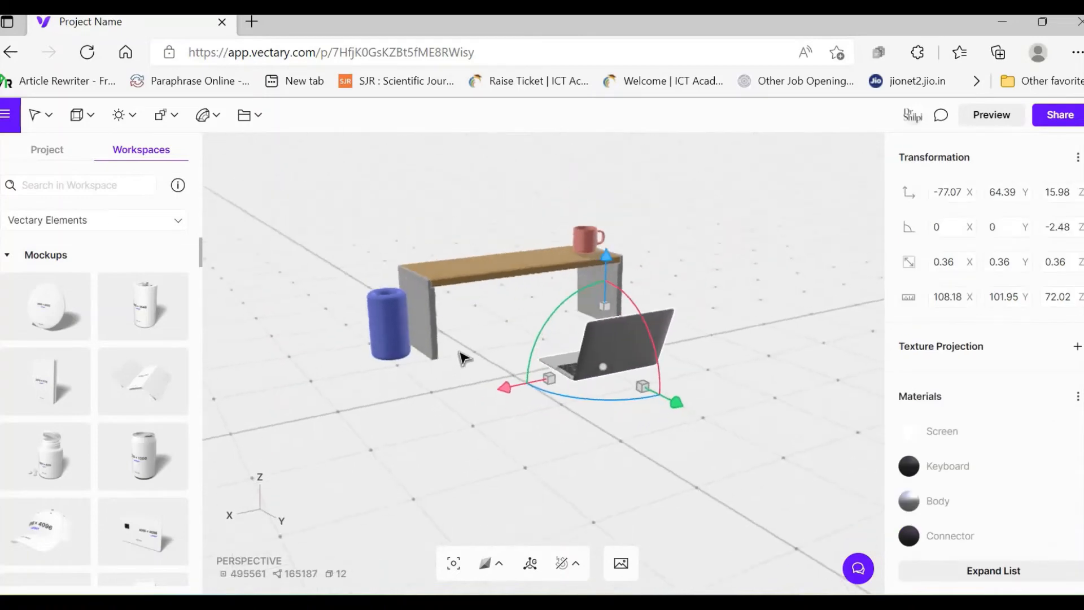
pyautogui.moveTo(605, 307); pyautogui.dragTo(617, 314)
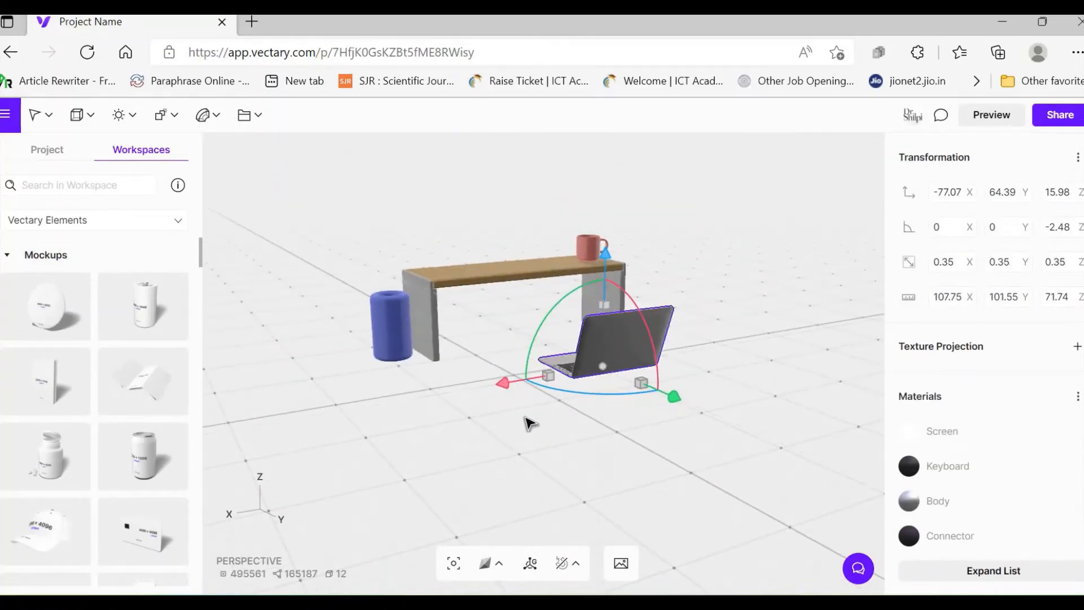
pyautogui.moveTo(672, 398); pyautogui.dragTo(653, 363)
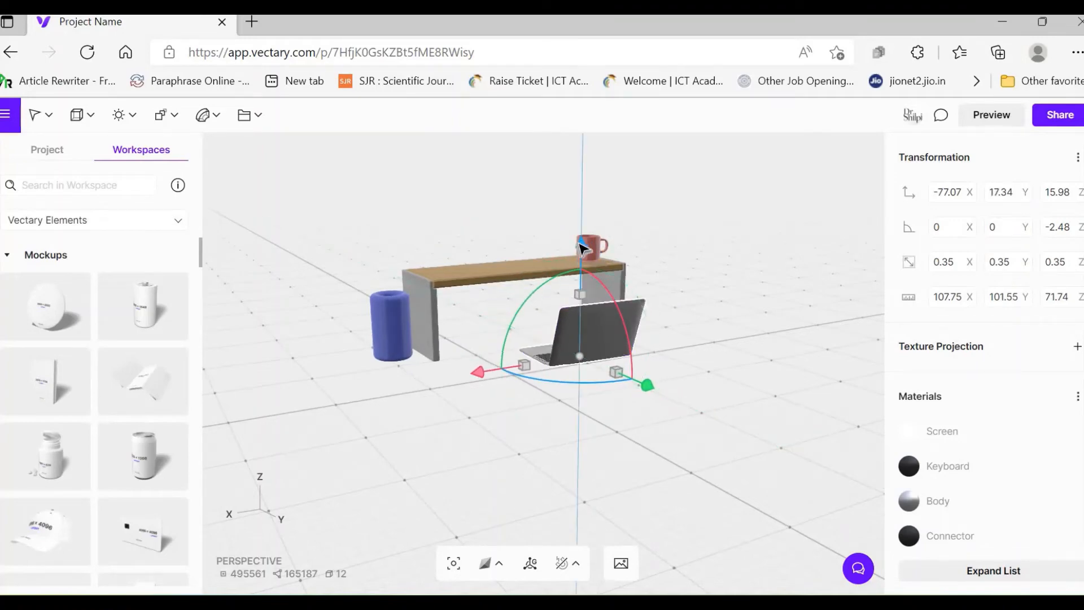
# Turn the laptop around the Z axis to about 175 degrees so its screen faces the front of the table.
pyautogui.moveTo(556, 376); pyautogui.dragTo(540, 386)
pyautogui.moveTo(617, 399); pyautogui.dragTo(738, 295)
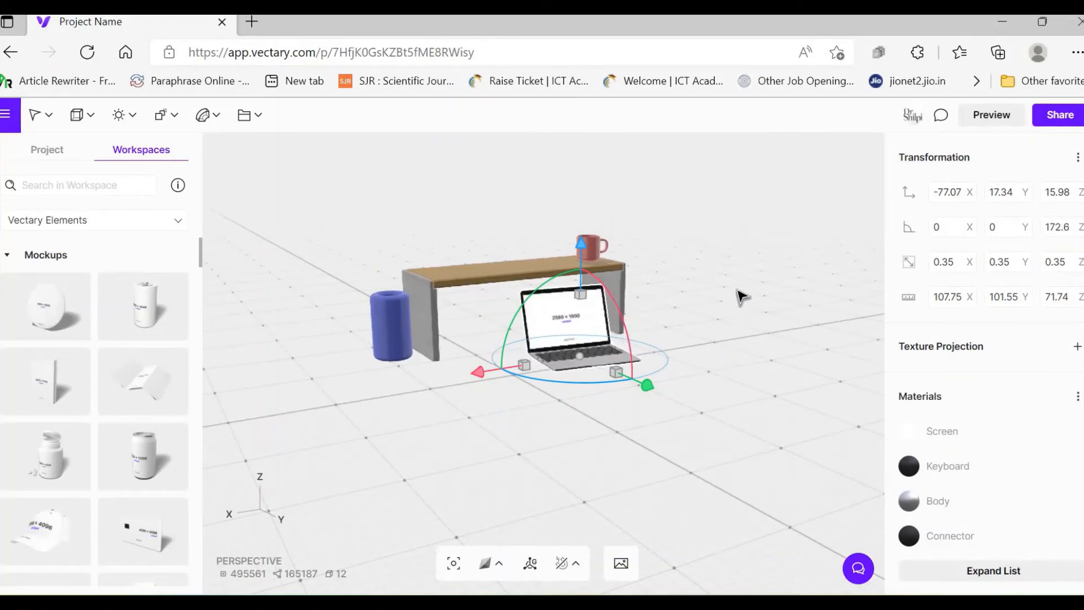
pyautogui.moveTo(536, 373); pyautogui.dragTo(577, 387)
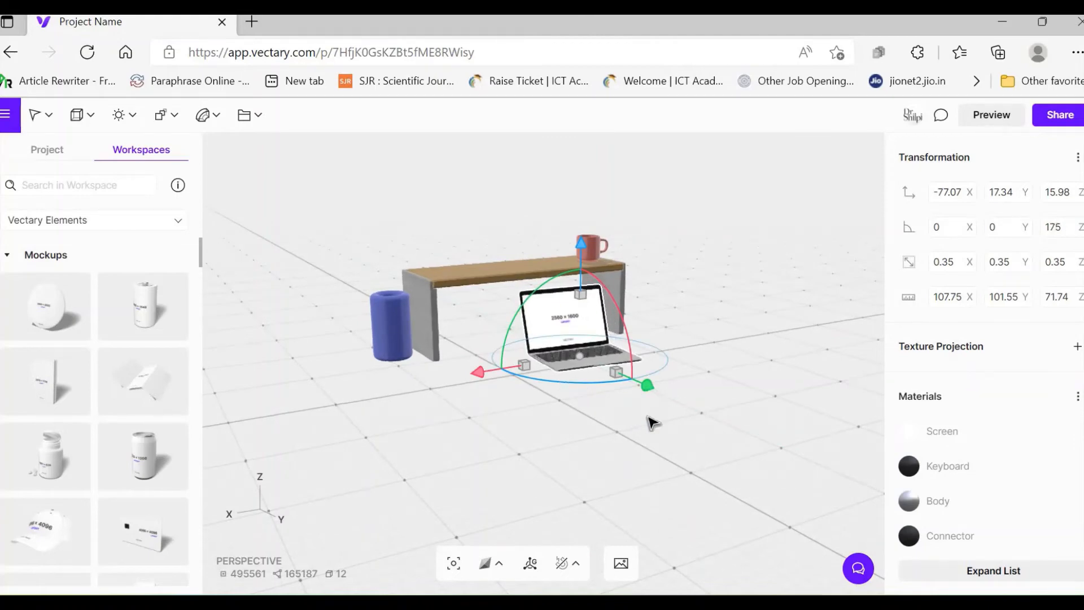
# Raise the laptop to about Z 94.88 and move it along Y to about -167.12, over the tabletop.
pyautogui.moveTo(581, 244); pyautogui.dragTo(570, 167)
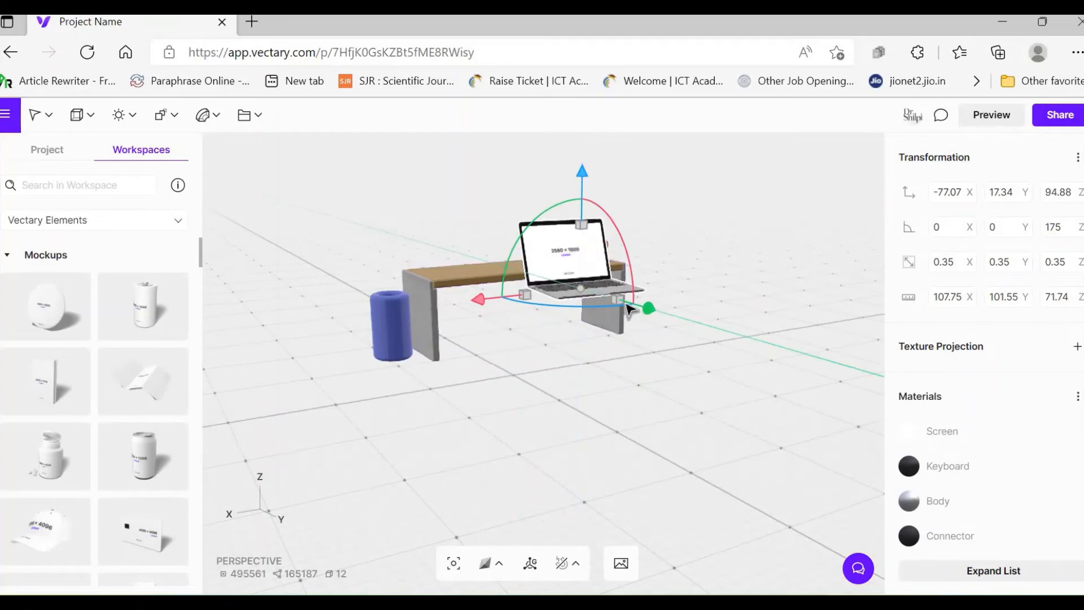
pyautogui.moveTo(628, 306); pyautogui.dragTo(560, 276)
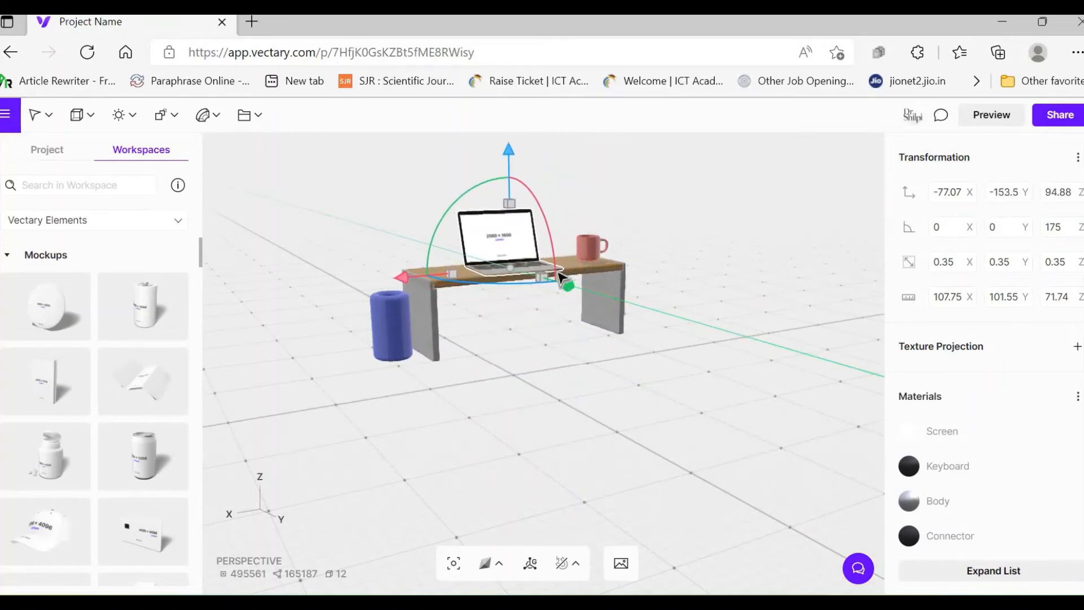
pyautogui.click(374, 406)
# Raise the laptop to about Z 99.04 and rotate it to about 179.76 degrees around Z.
pyautogui.moveTo(375, 406); pyautogui.dragTo(653, 441)
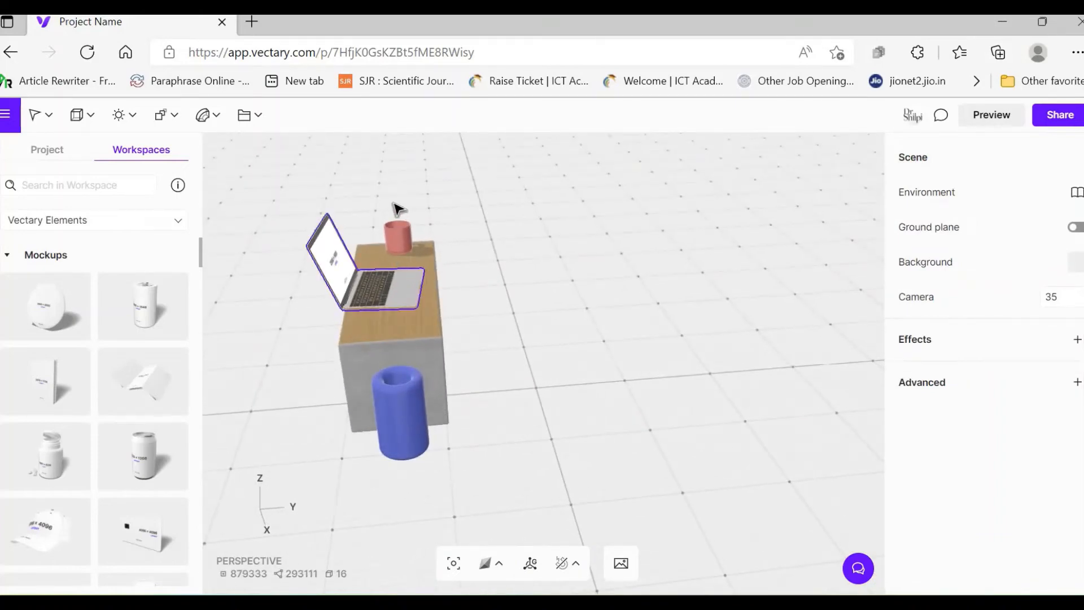
pyautogui.click(365, 185)
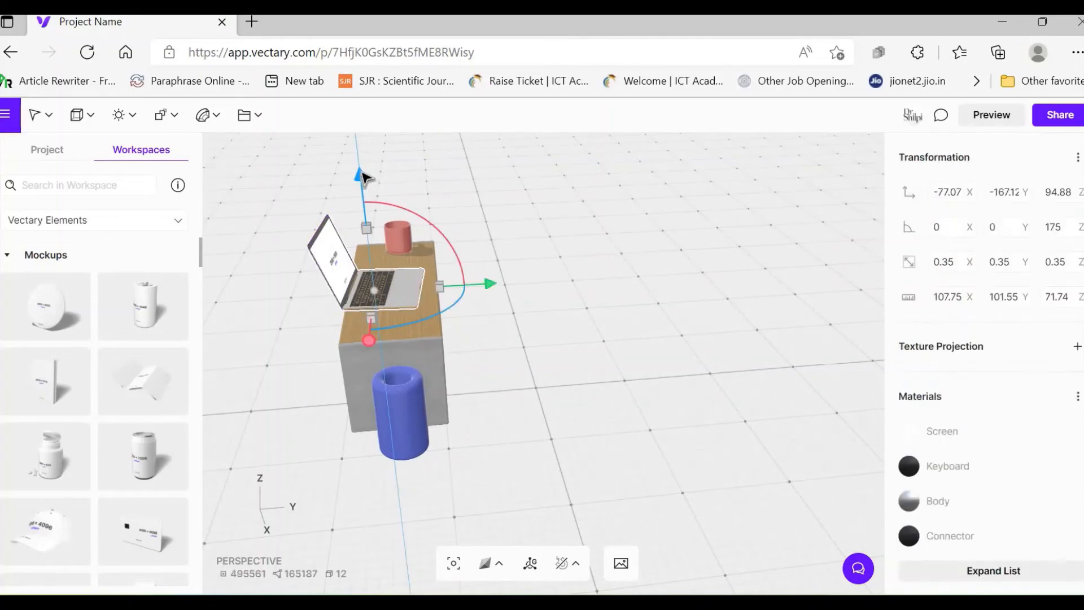
pyautogui.moveTo(363, 176); pyautogui.dragTo(361, 175)
pyautogui.moveTo(394, 324); pyautogui.dragTo(406, 322)
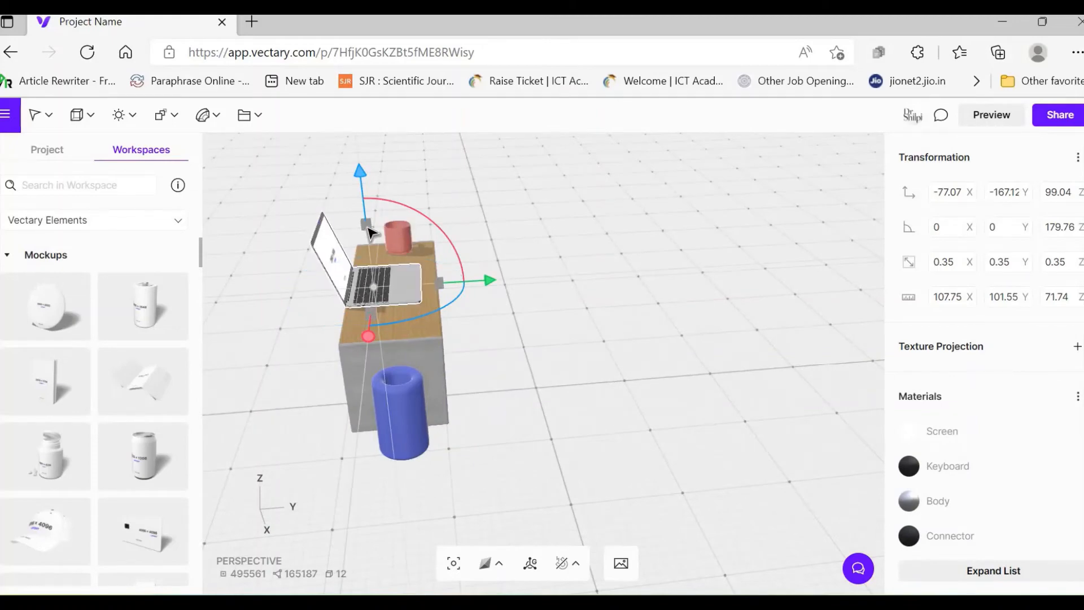
# Scale the laptop uniformly to about 0.34 and shift it along Y to about -151.8 on the tabletop.
pyautogui.moveTo(371, 231); pyautogui.dragTo(379, 261)
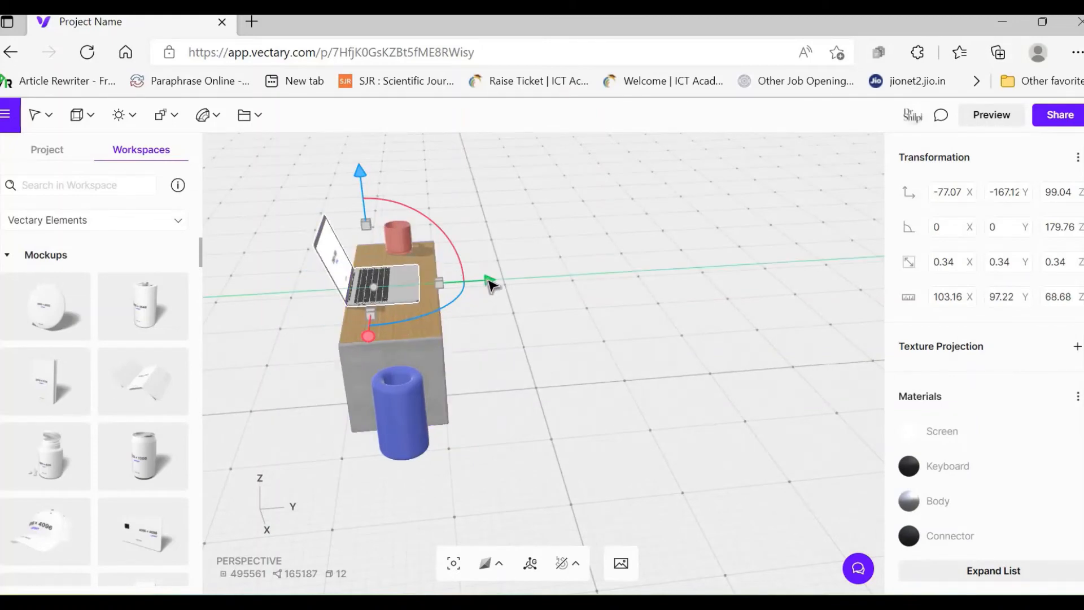
pyautogui.moveTo(490, 284); pyautogui.dragTo(504, 281)
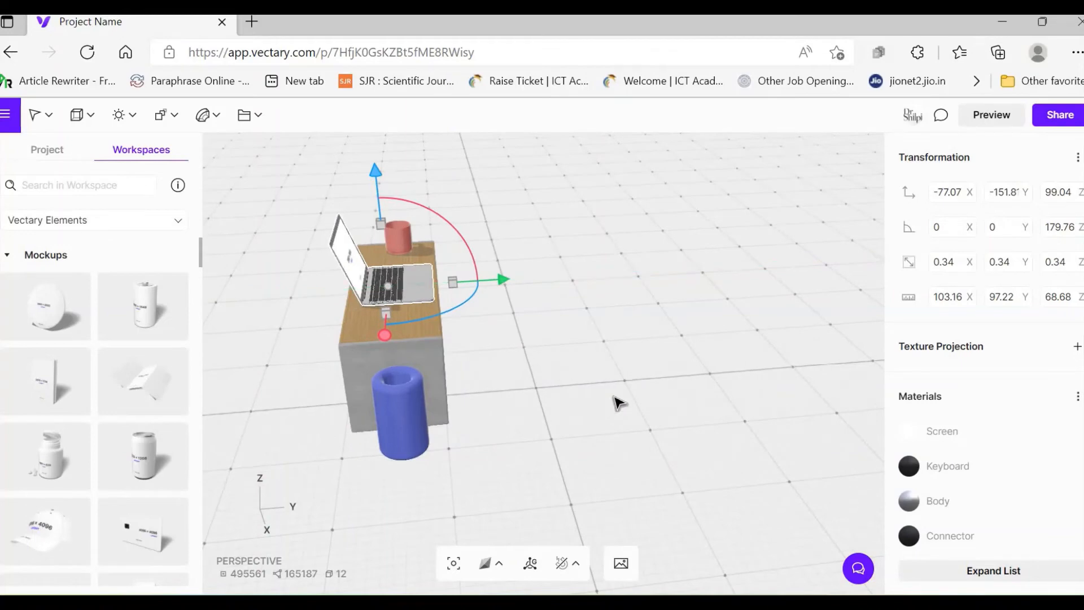
pyautogui.click(621, 403)
pyautogui.moveTo(486, 387); pyautogui.dragTo(527, 380)
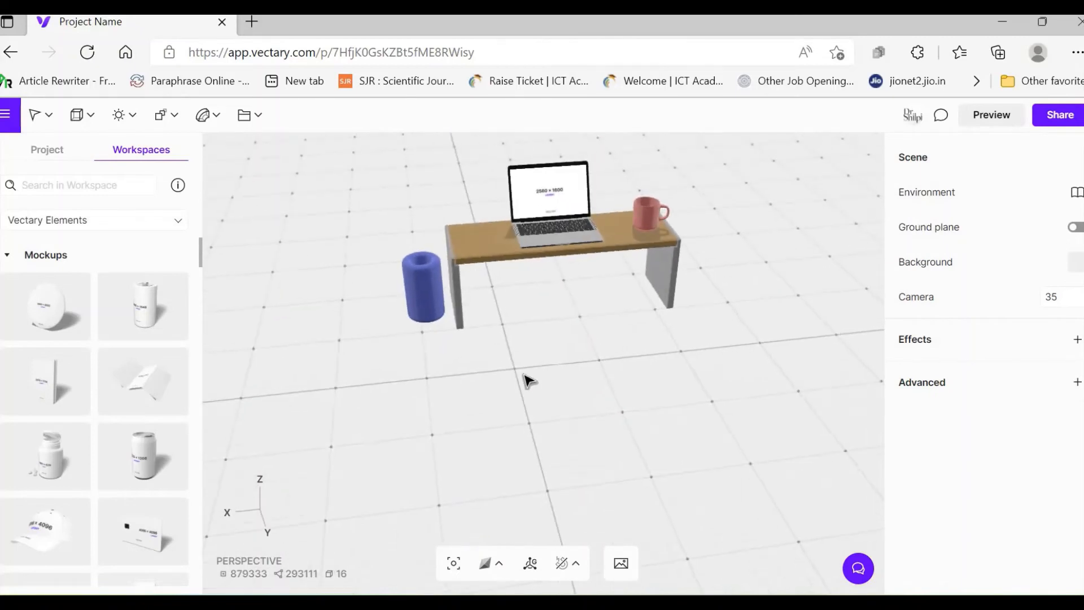
# Search the workspace library for "tree" and add the white-trunked tree with oval leaf clusters to the scene.
pyautogui.click(82, 182)
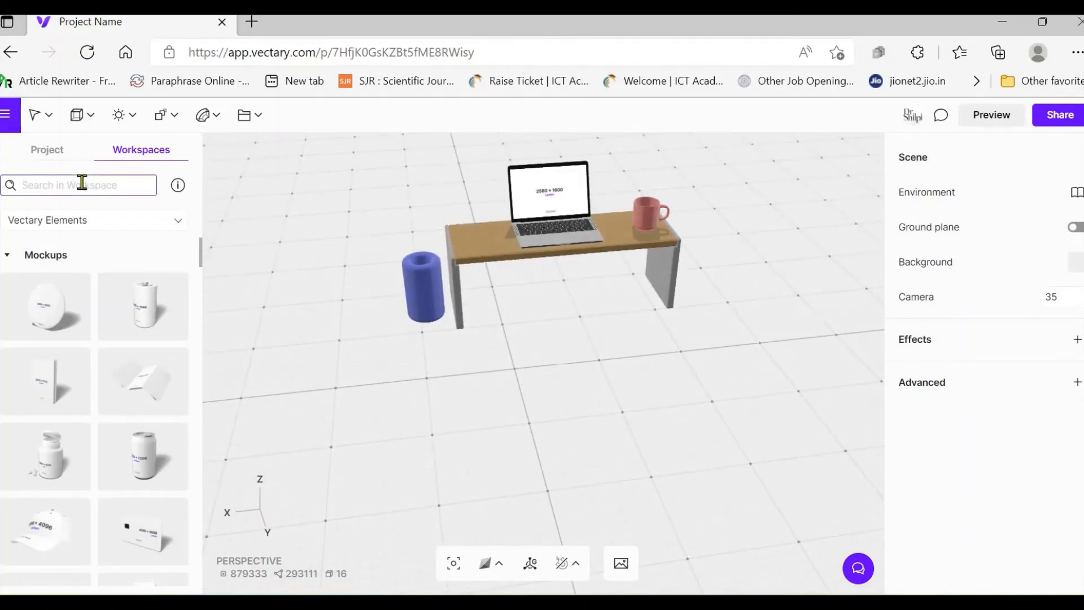
pyautogui.write('tree')
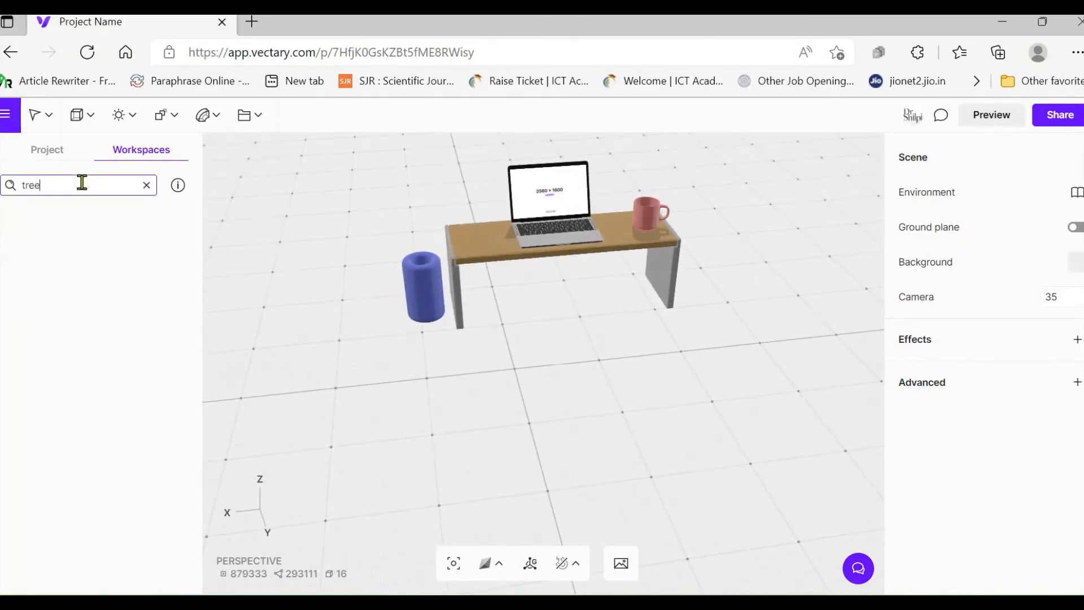
pyautogui.press('Return')
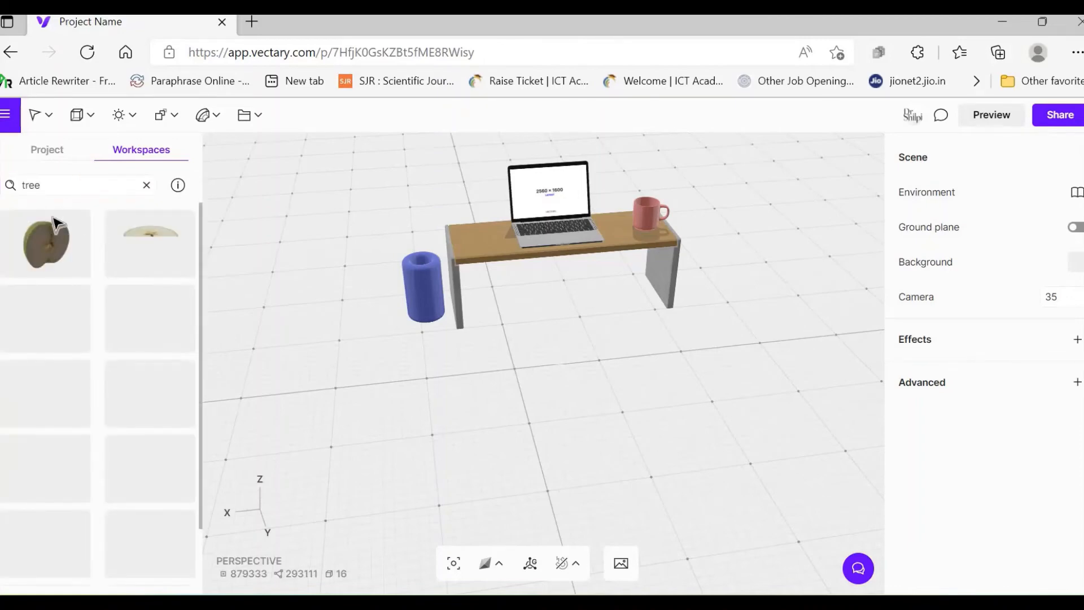
pyautogui.scroll(-2, 145, 388)
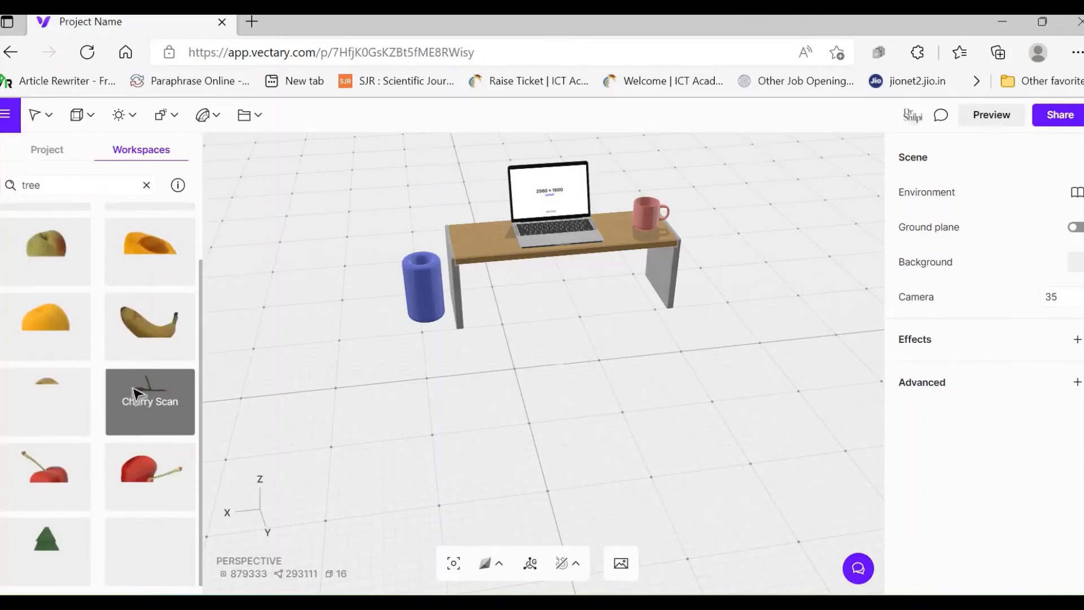
pyautogui.scroll(-5, 150, 409)
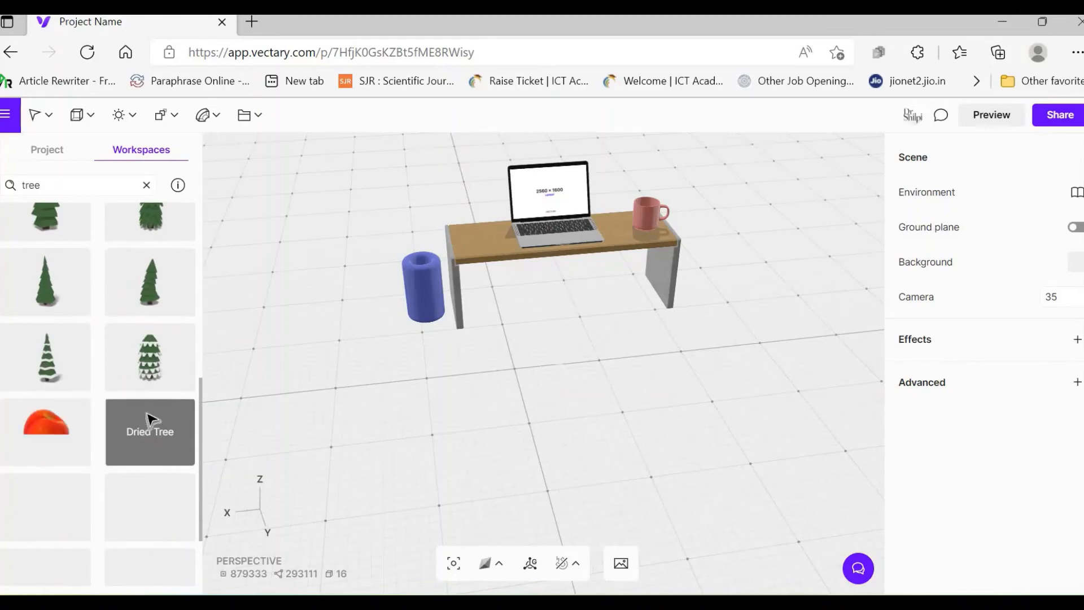
pyautogui.scroll(-2, 155, 402)
pyautogui.scroll(-5, 153, 418)
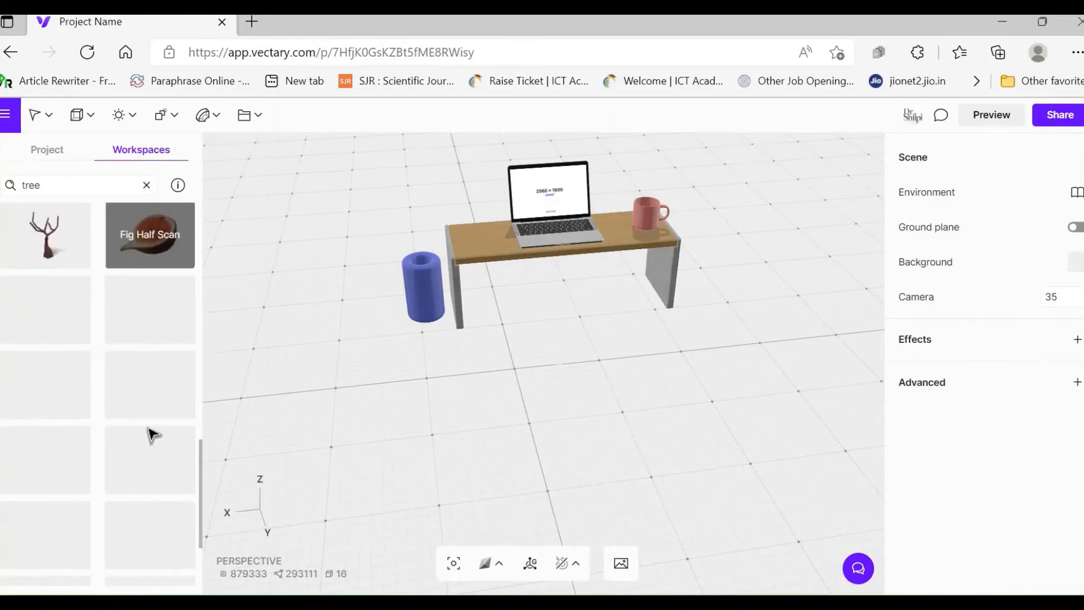
pyautogui.scroll(-3, 151, 436)
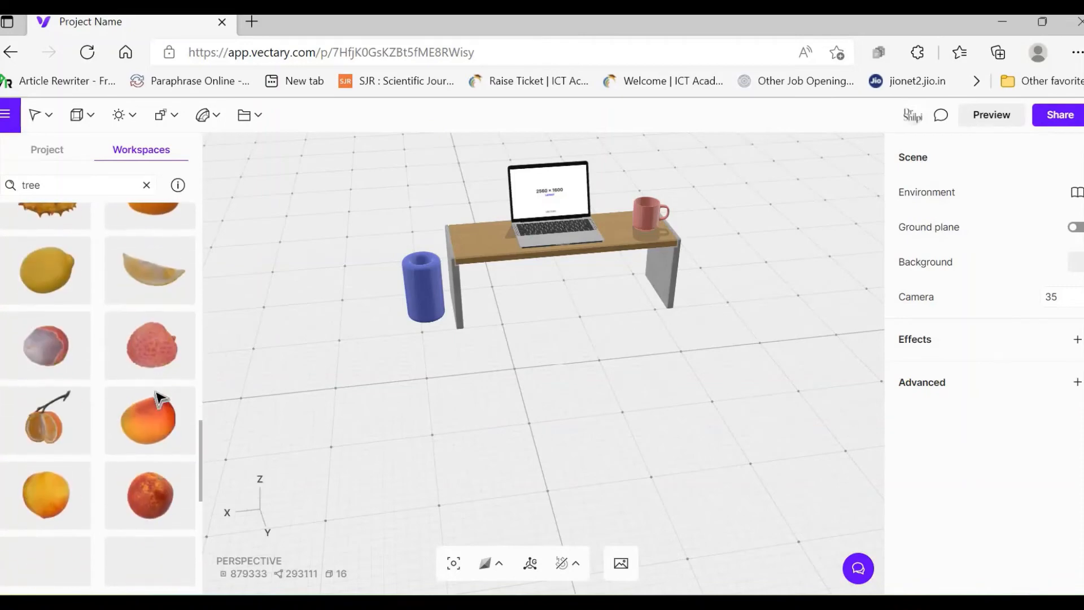
pyautogui.scroll(-5, 156, 398)
pyautogui.scroll(-3, 158, 400)
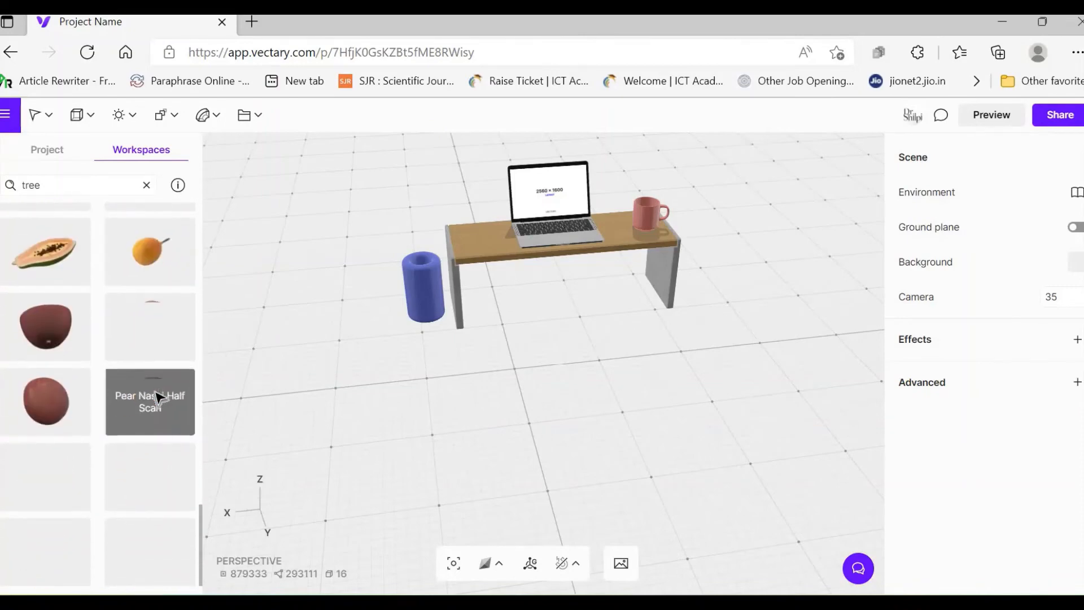
pyautogui.scroll(-5, 157, 404)
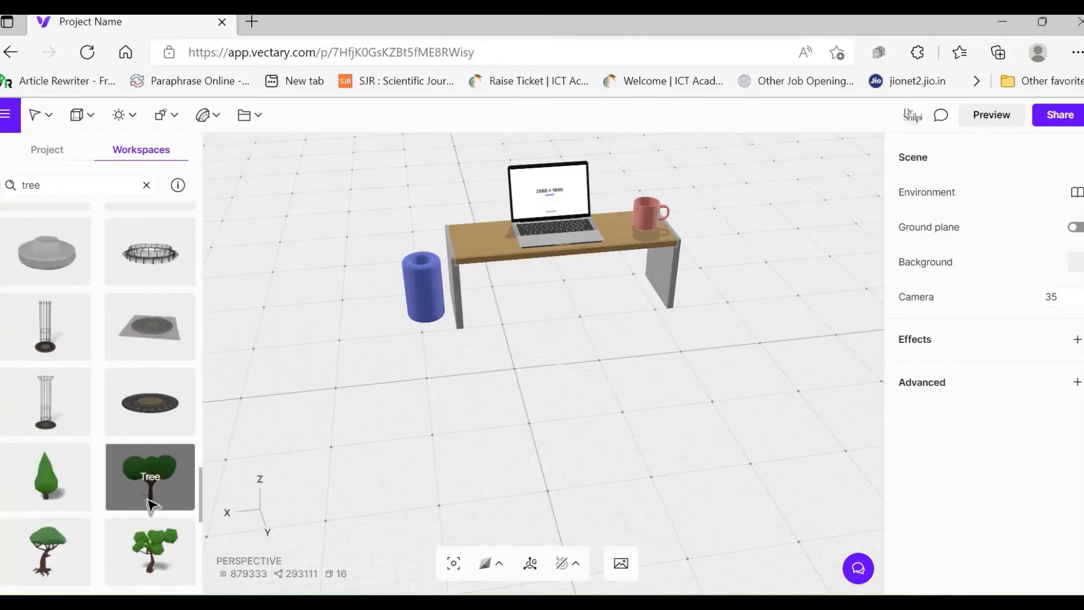
pyautogui.scroll(-2, 149, 461)
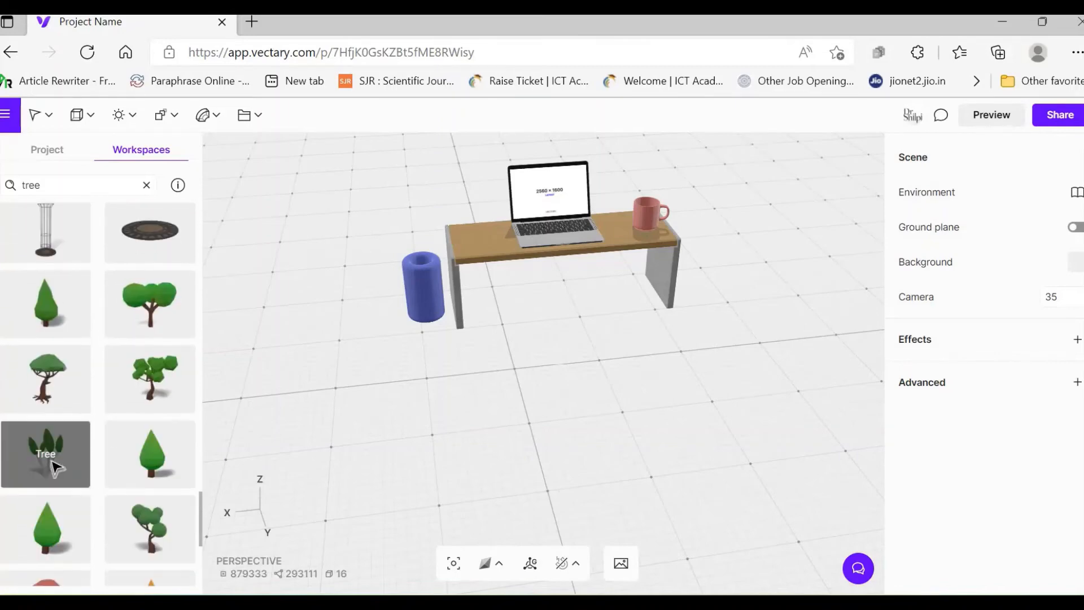
pyautogui.moveTo(55, 467); pyautogui.dragTo(473, 389)
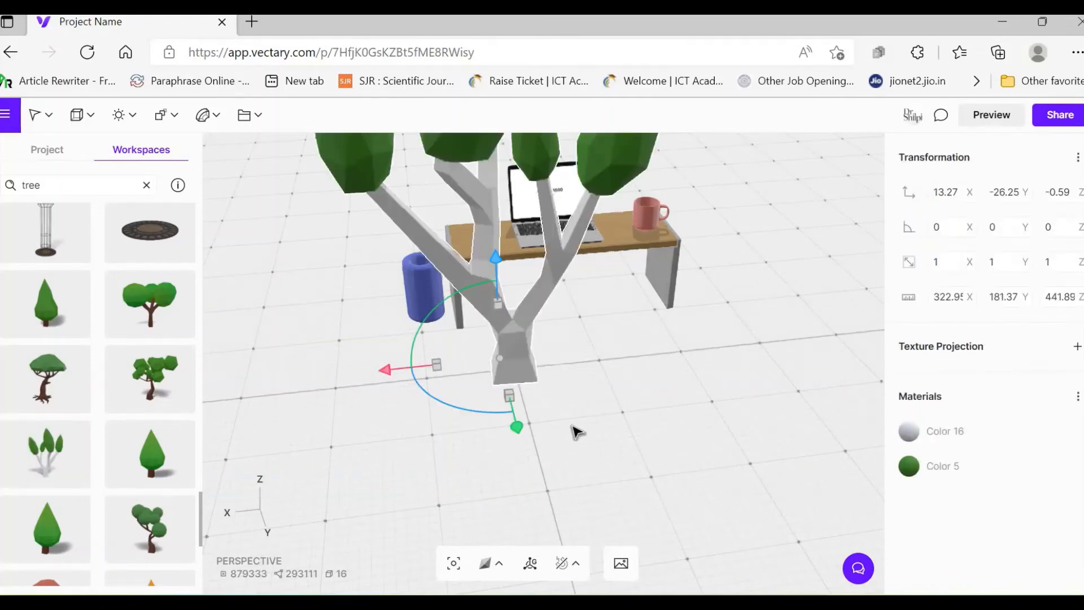
# Scale the tree uniformly to about 0.26 and move it above the blue tube, to about X 108.25, Y -145.3, Z 95.55.
pyautogui.moveTo(589, 337); pyautogui.dragTo(589, 320, button='right')
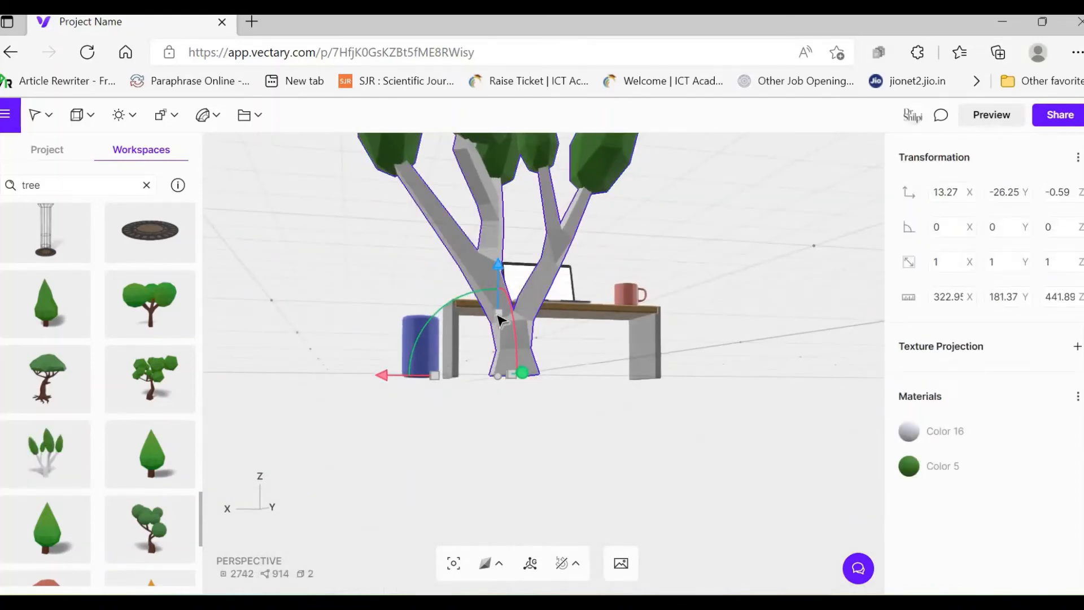
pyautogui.moveTo(500, 320); pyautogui.dragTo(522, 386)
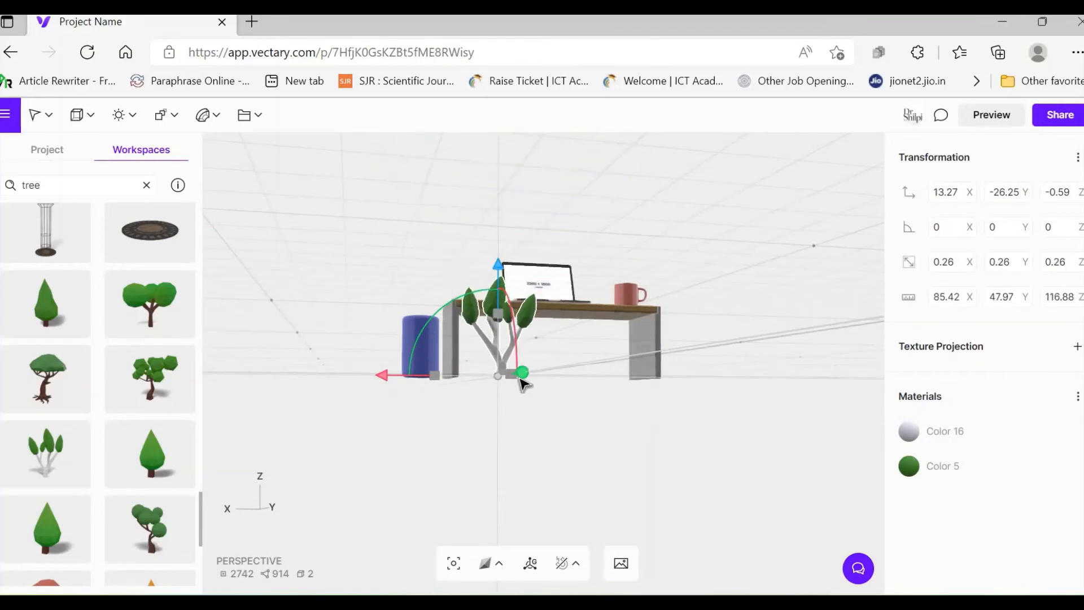
pyautogui.moveTo(498, 265); pyautogui.dragTo(502, 179)
pyautogui.moveTo(382, 292); pyautogui.dragTo(295, 290)
pyautogui.moveTo(319, 387); pyautogui.dragTo(465, 342)
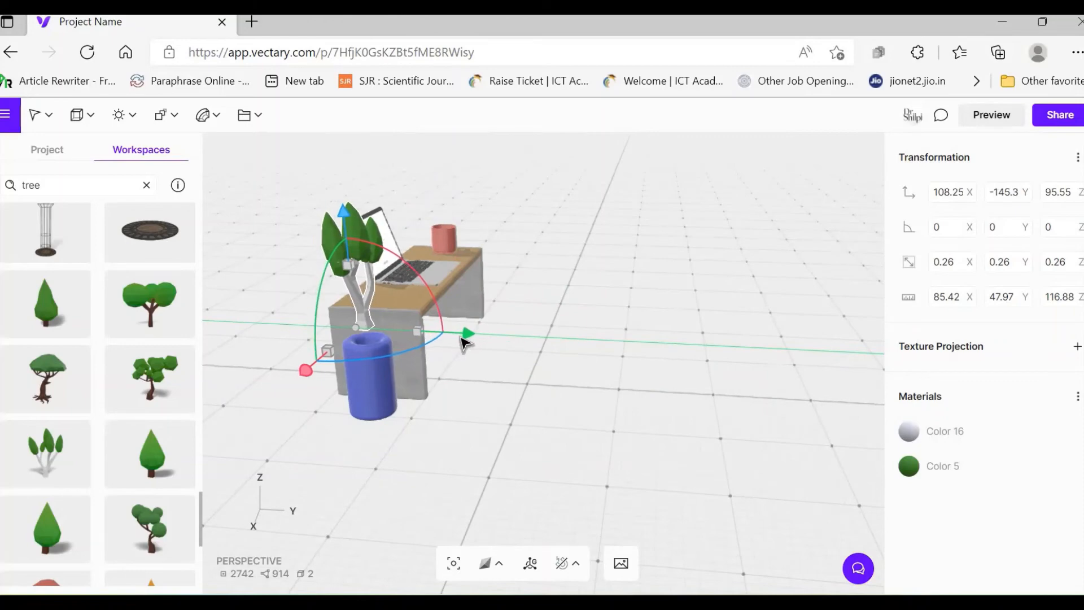
# Lower the tree along Z so its trunk sits inside the opening of the blue tube.
pyautogui.moveTo(346, 226); pyautogui.dragTo(357, 248)
pyautogui.click(590, 484)
pyautogui.moveTo(590, 484); pyautogui.dragTo(356, 223)
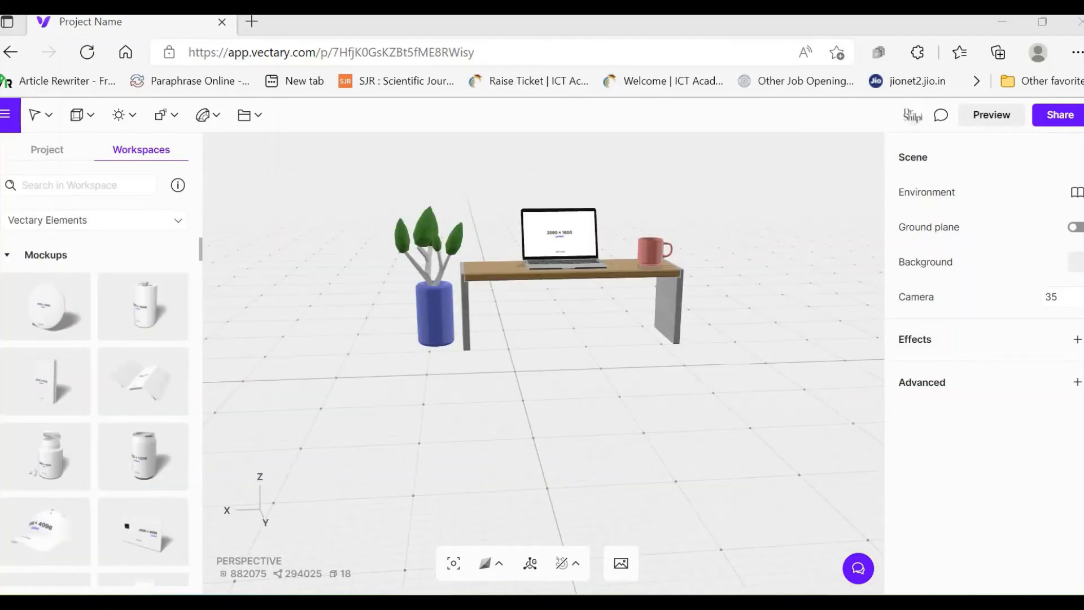
# Search the workspace library for "ball" and add the yellow basketball to the scene.
pyautogui.click(45, 186)
pyautogui.write('b')
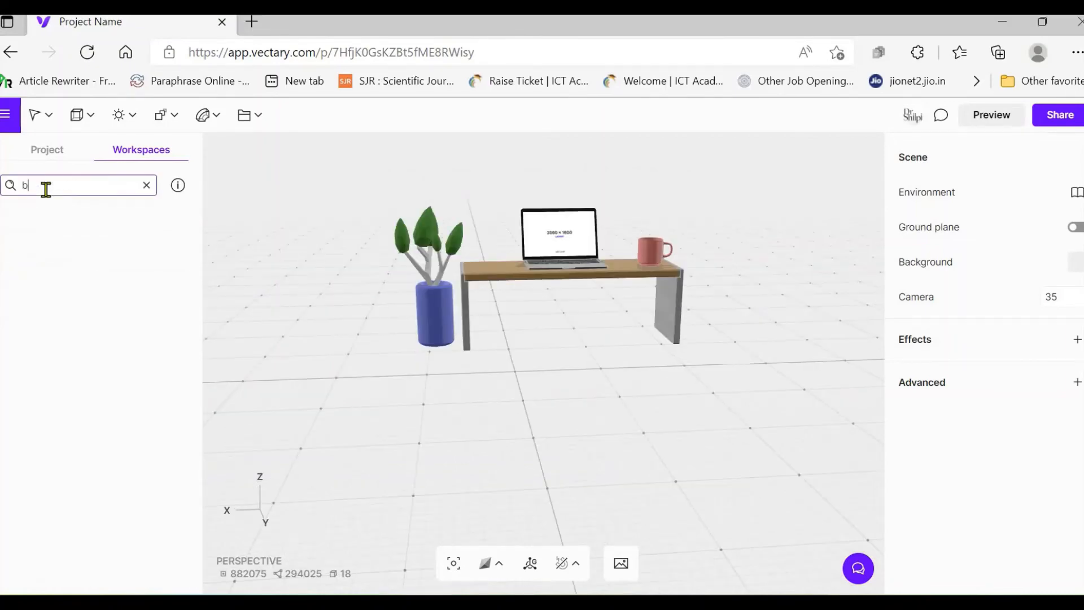
pyautogui.write('all')
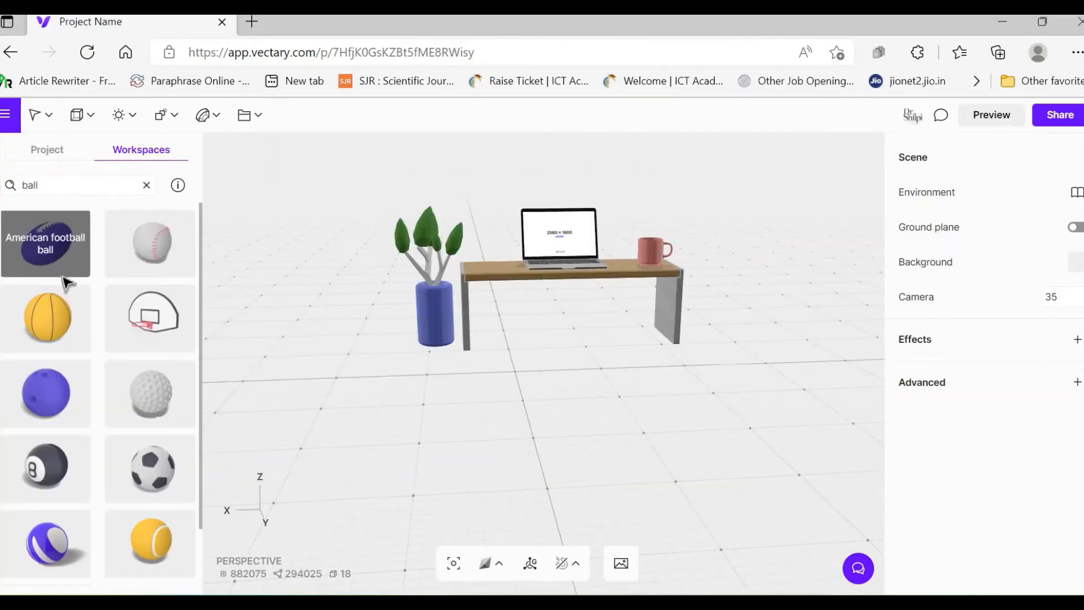
pyautogui.scroll(-2, 135, 398)
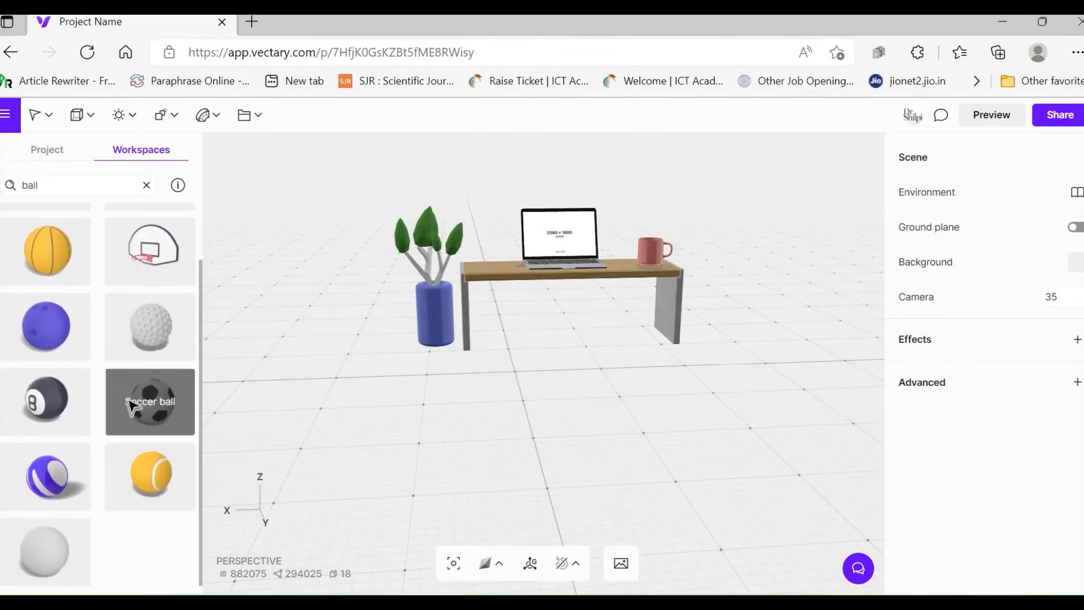
pyautogui.scroll(2, 116, 400)
pyautogui.click(62, 321)
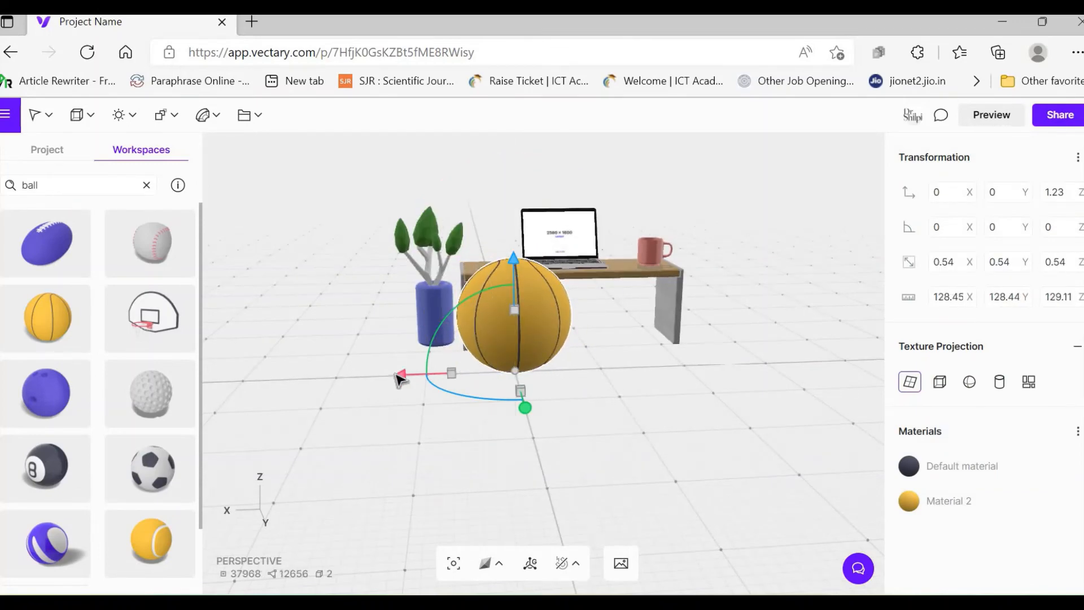
# Move the basketball along X to about -179.2 and scale it uniformly to about 0.4.
pyautogui.moveTo(424, 384); pyautogui.dragTo(582, 377)
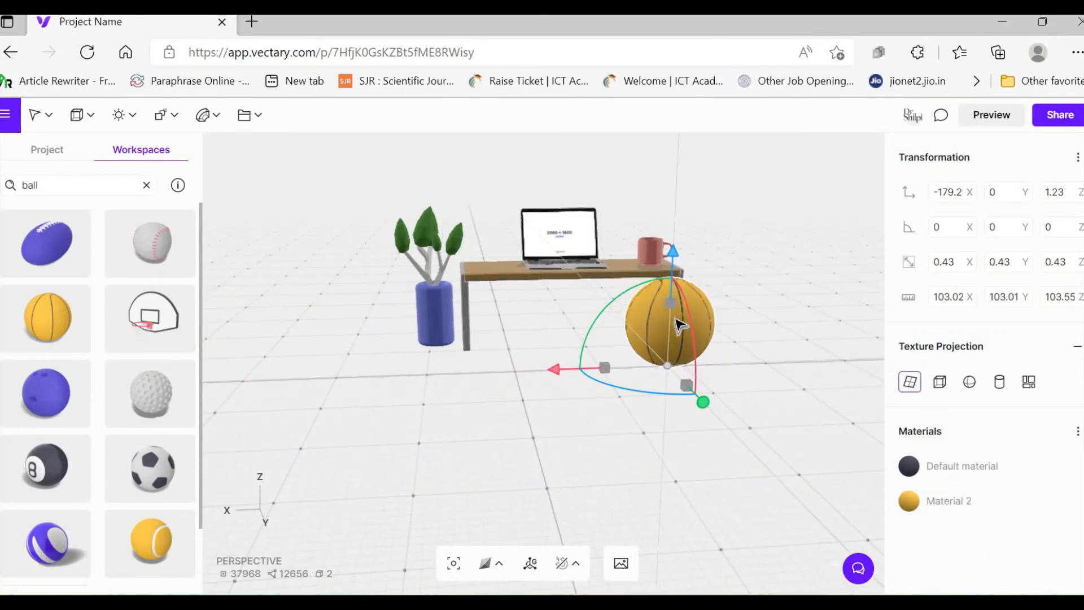
pyautogui.click(427, 460)
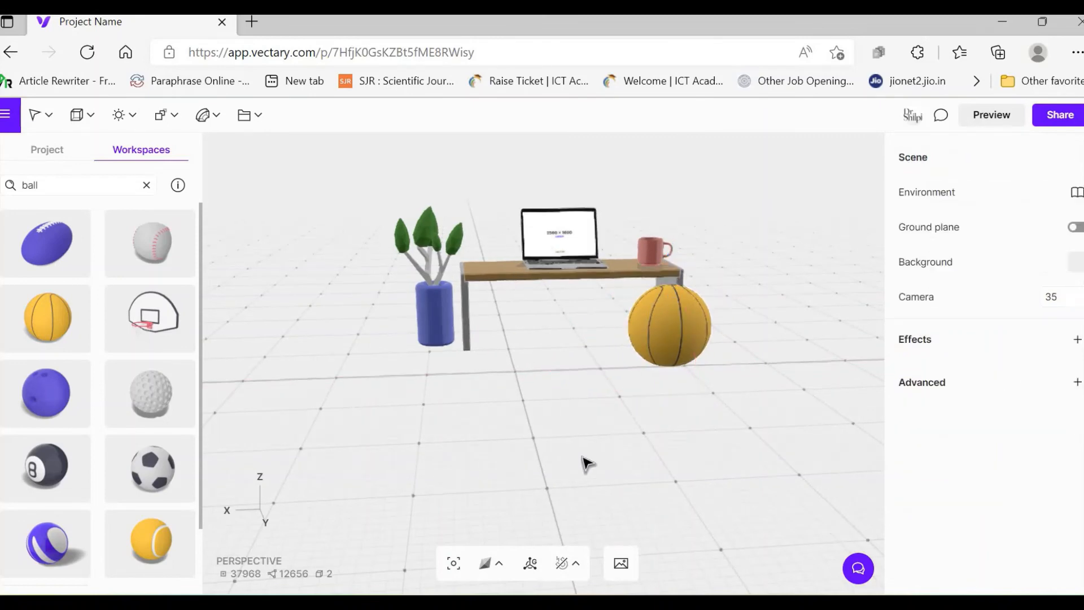
pyautogui.moveTo(583, 463); pyautogui.dragTo(653, 314)
# Shift the basketball along Y to about -28.43, closer to the table end with the mug.
pyautogui.click(682, 354)
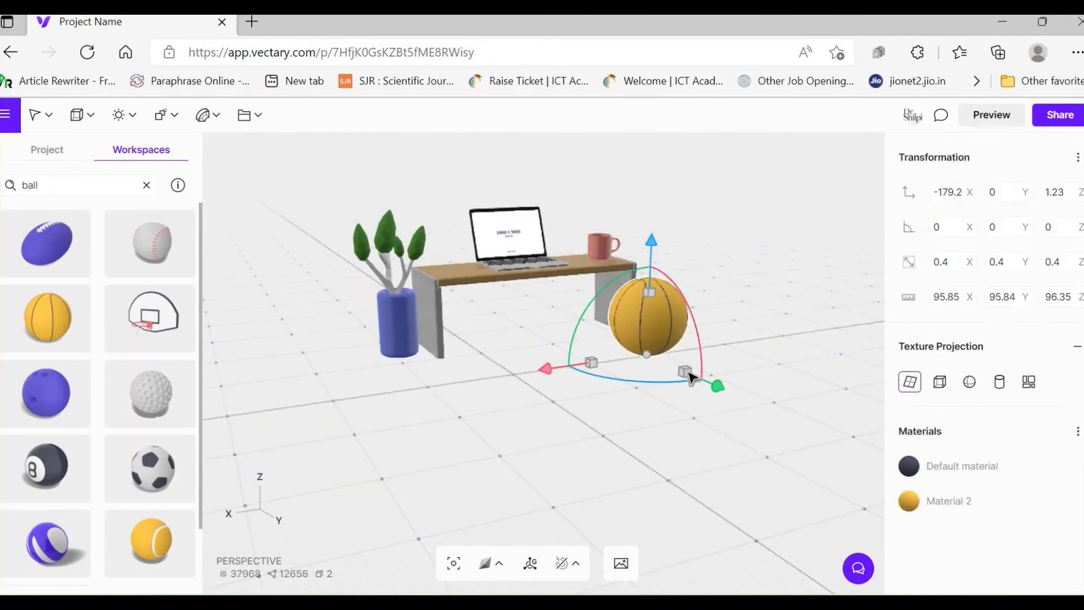
pyautogui.moveTo(702, 390); pyautogui.dragTo(703, 384)
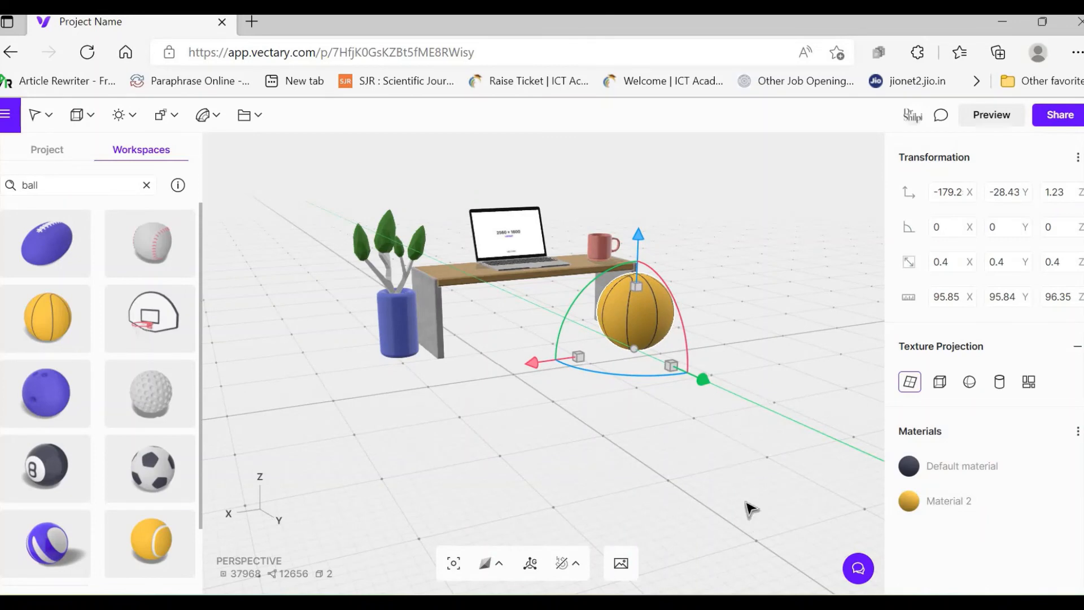
pyautogui.moveTo(653, 496); pyautogui.dragTo(672, 341)
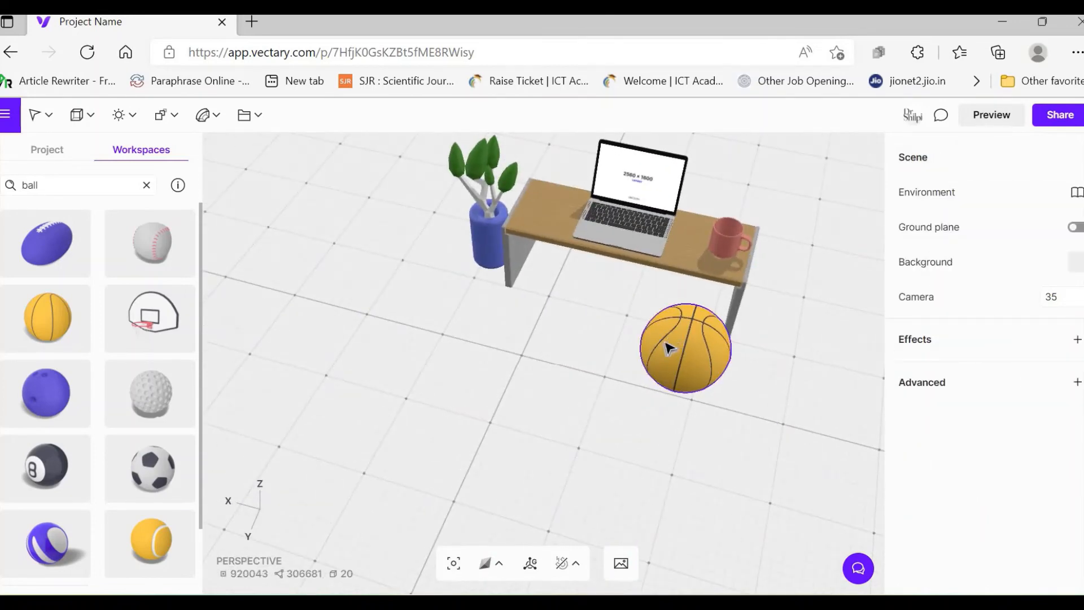
pyautogui.click(669, 348)
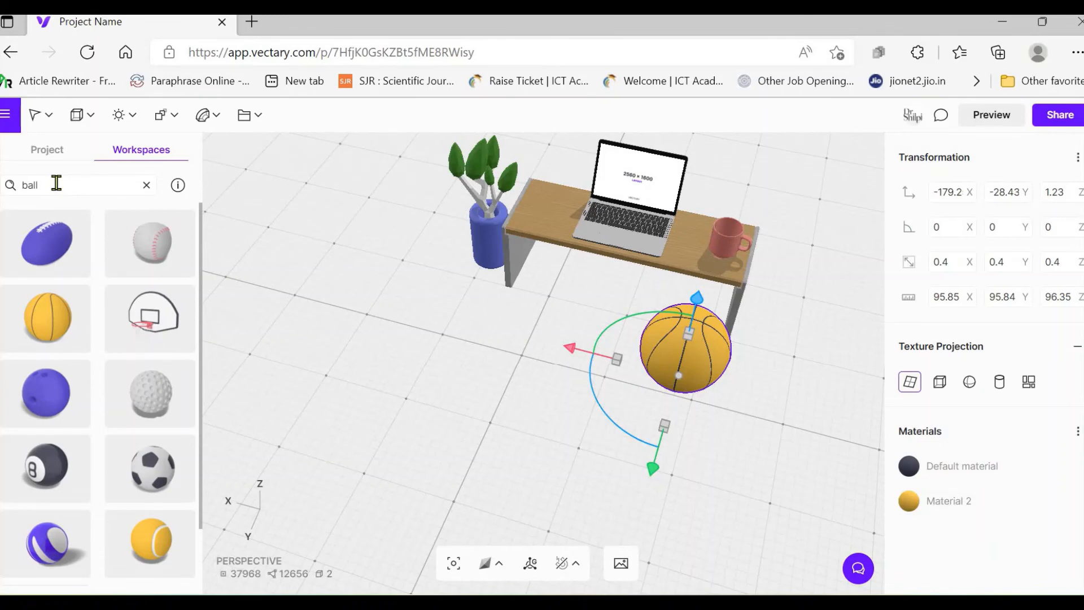
# Search the workspace library for "astronaut" and add the red astronaut to the scene.
pyautogui.write('astron')
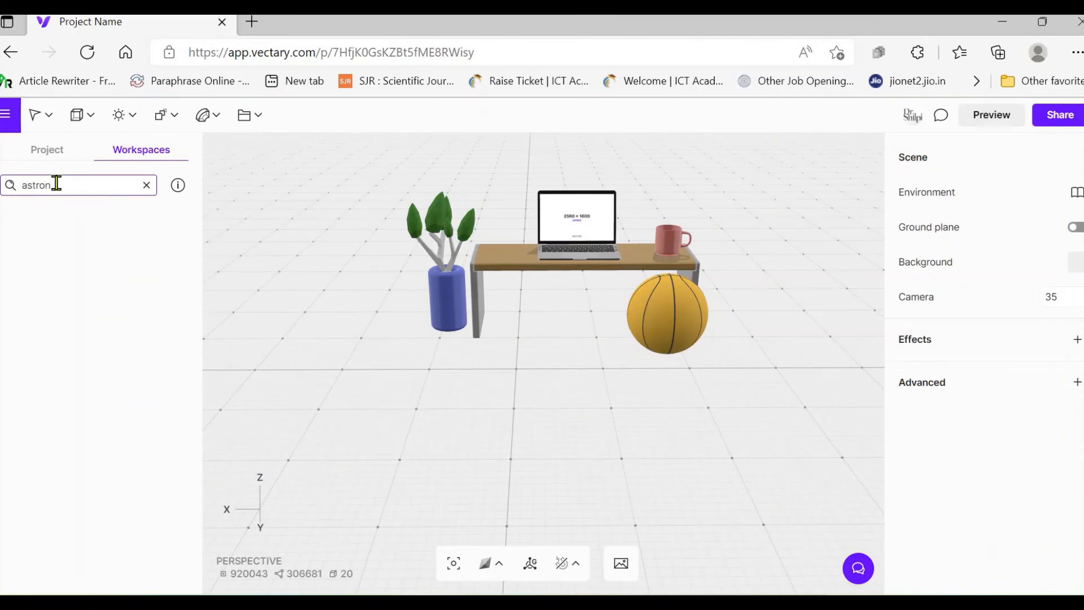
pyautogui.write('aut')
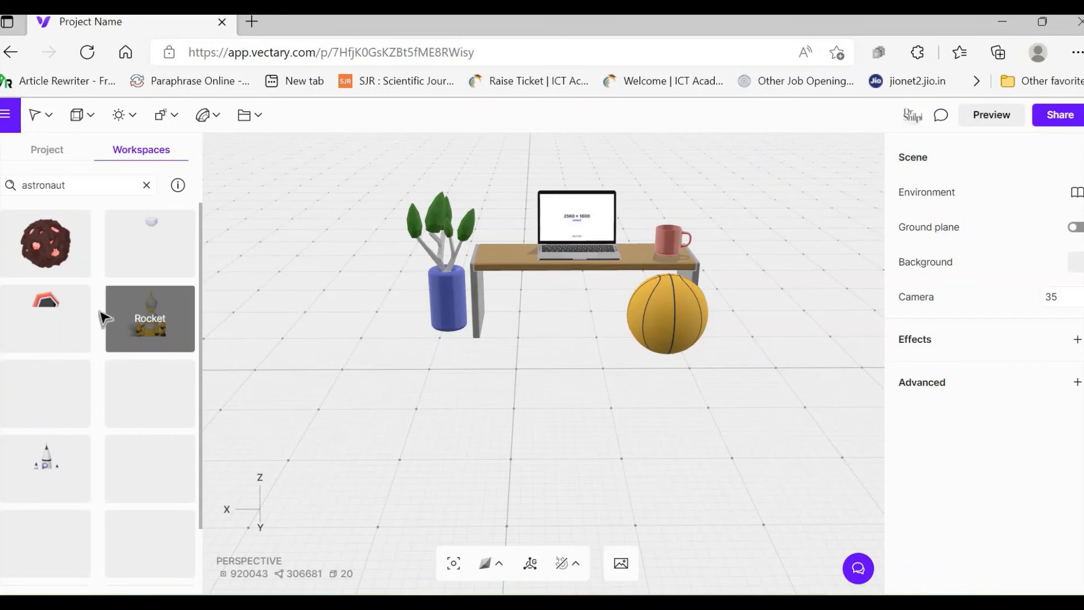
pyautogui.scroll(-4, 168, 418)
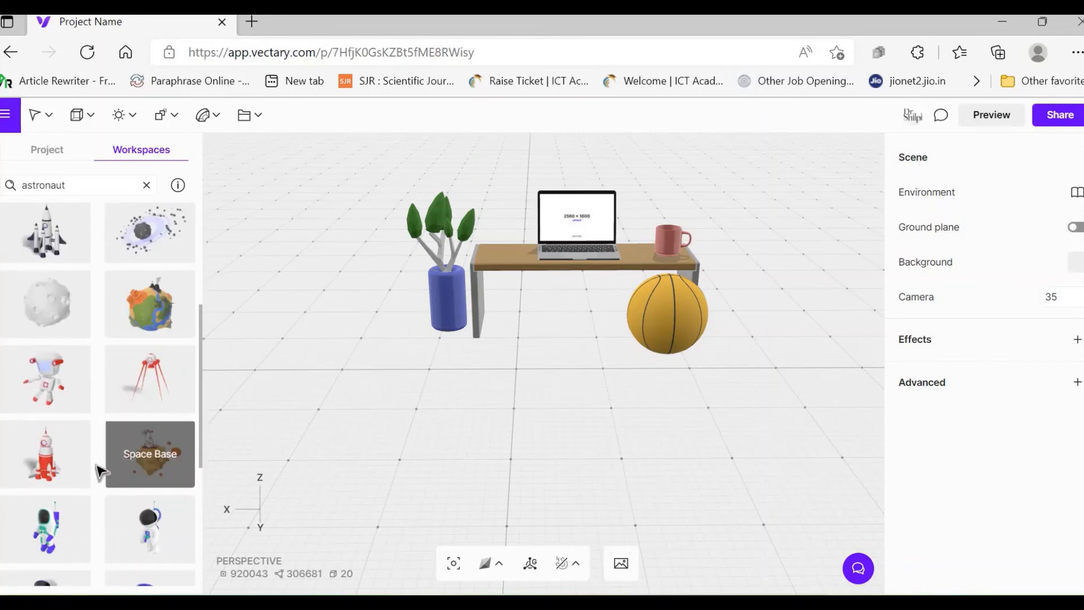
pyautogui.scroll(4, 80, 483)
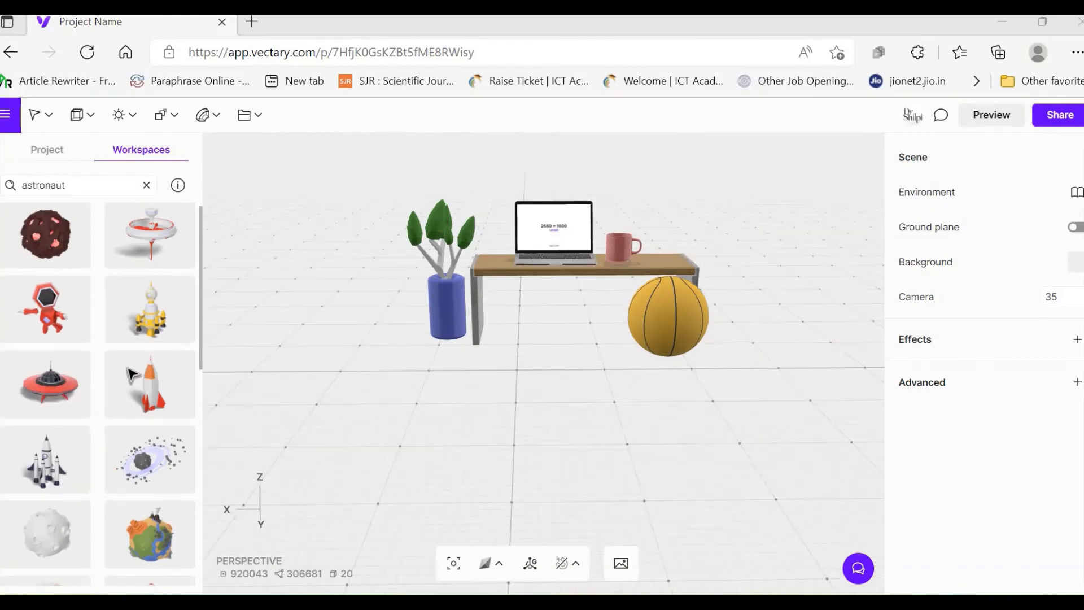
pyautogui.moveTo(40, 337); pyautogui.dragTo(614, 459)
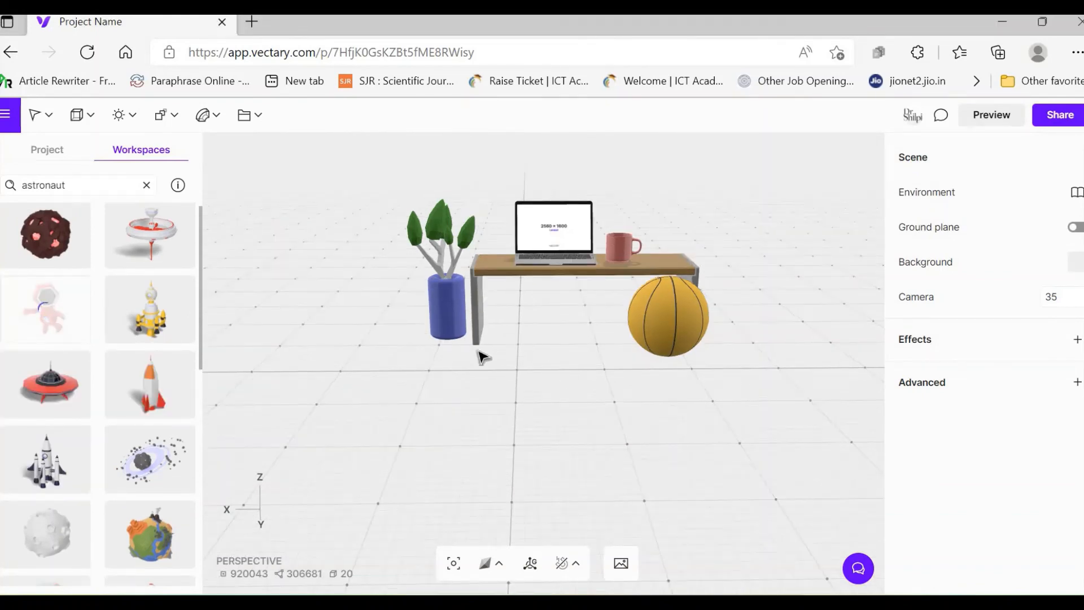
# Turn the astronaut to about 119.85 degrees around Z and float it beside the mug end of the table at about X -213.5.
pyautogui.moveTo(500, 406); pyautogui.dragTo(573, 384)
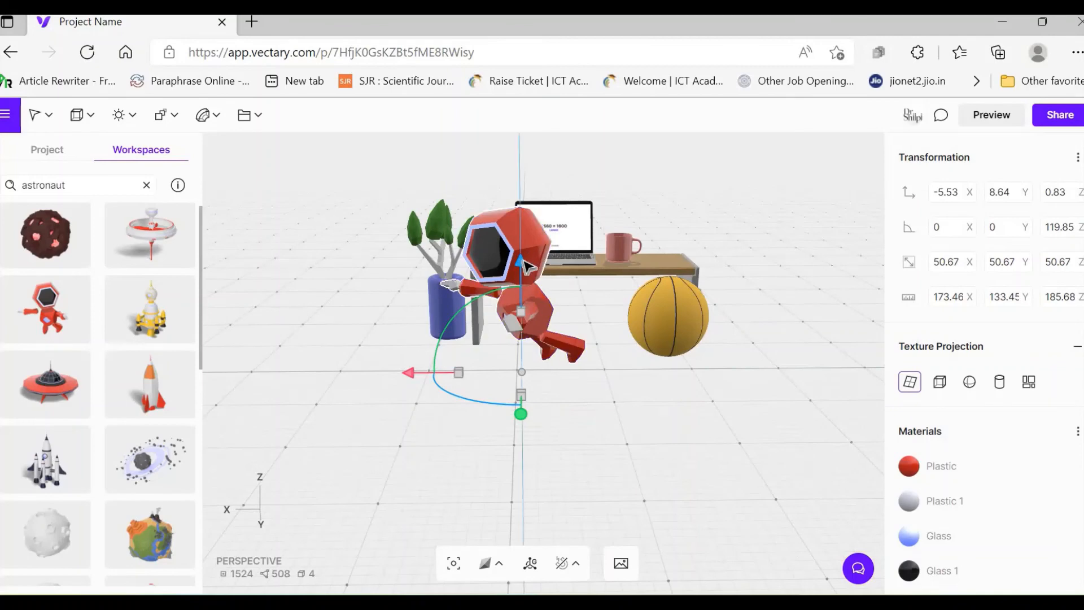
pyautogui.moveTo(523, 264); pyautogui.dragTo(524, 197)
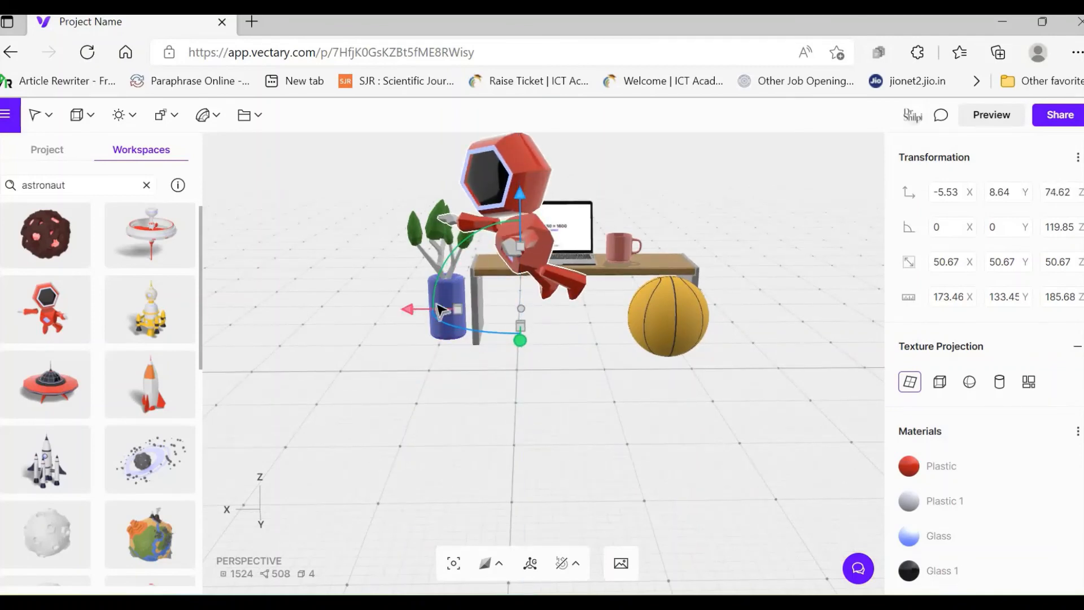
pyautogui.moveTo(418, 310); pyautogui.dragTo(598, 302)
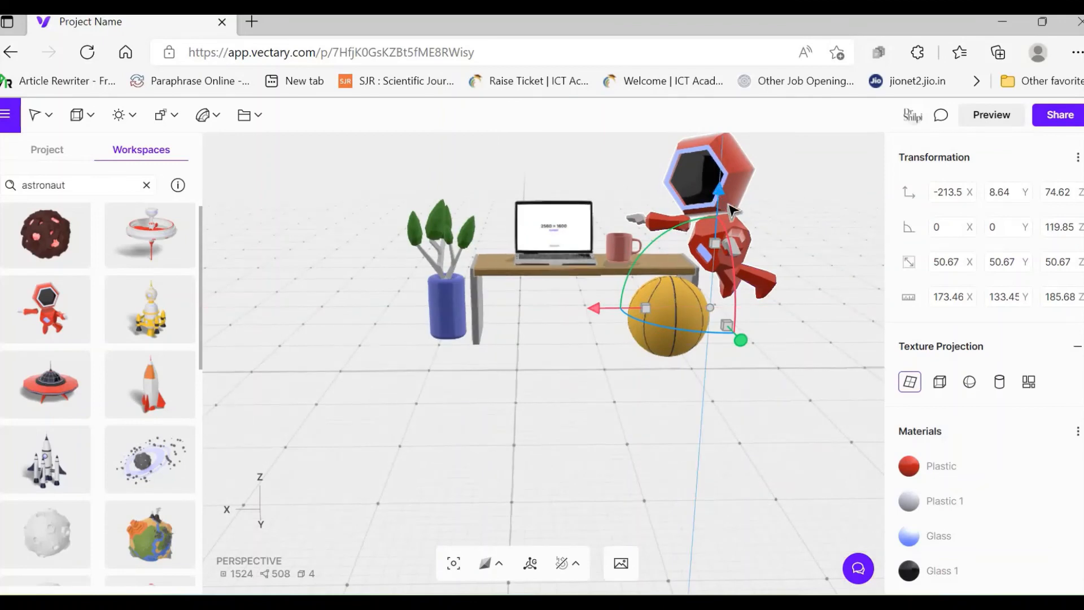
pyautogui.moveTo(719, 200); pyautogui.dragTo(620, 322)
pyautogui.click(556, 397)
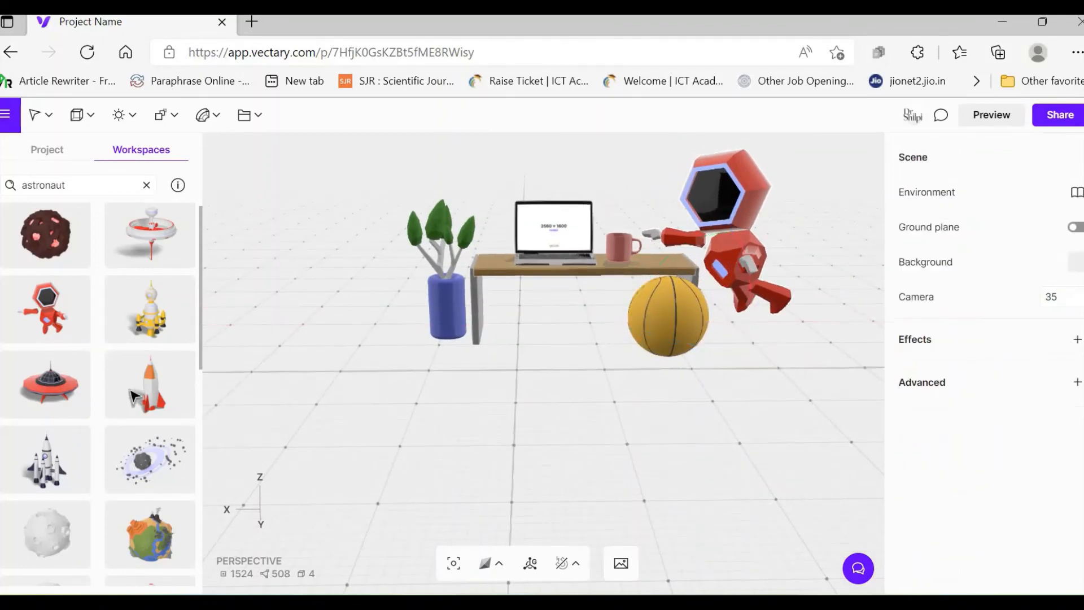
# Add the white-and-orange rocket from the library and place it beside the blue tube with its orange window facing the front.
pyautogui.moveTo(183, 400); pyautogui.dragTo(318, 405)
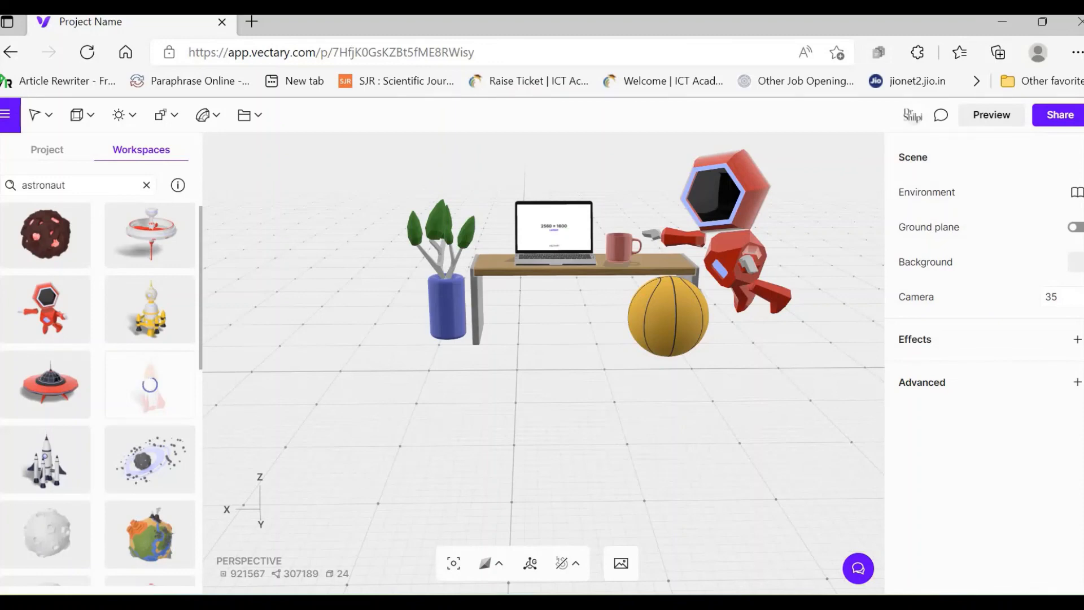
pyautogui.click(622, 563)
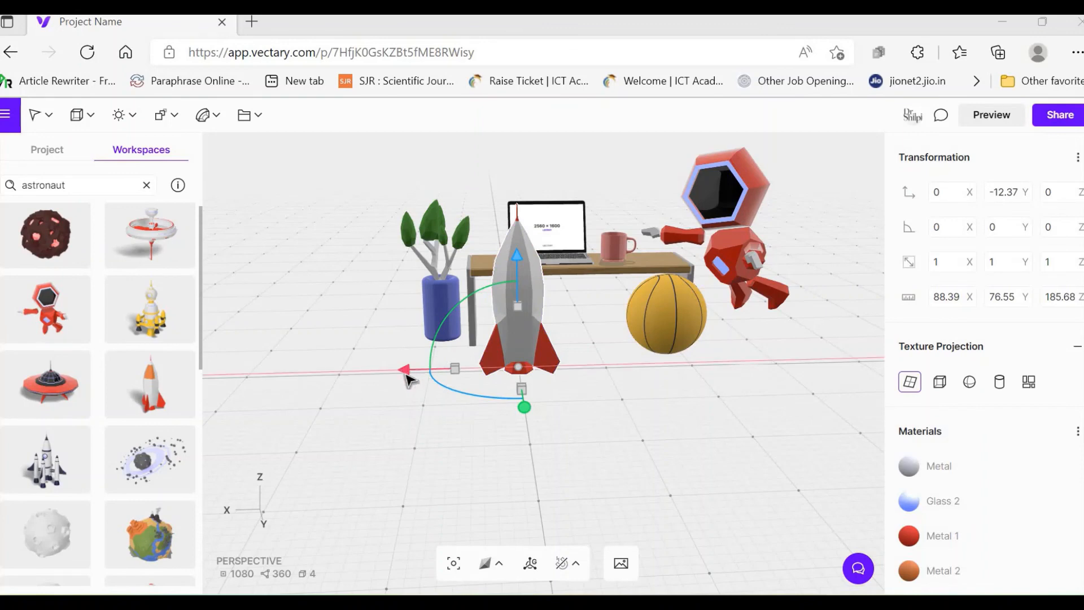
pyautogui.moveTo(405, 370); pyautogui.dragTo(286, 375)
pyautogui.moveTo(387, 401); pyautogui.dragTo(338, 387)
pyautogui.click(778, 458)
# Save the framed scene as an image and open the downloaded Project Name (14).png in a maximized photo viewer.
pyautogui.moveTo(693, 493); pyautogui.dragTo(748, 449, button='right')
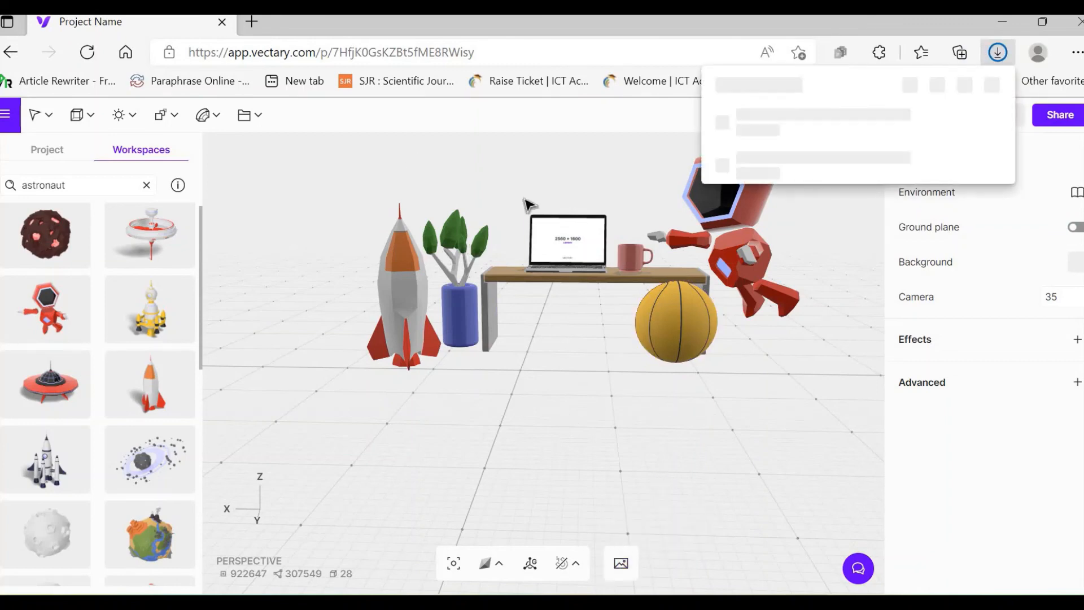
pyautogui.click(935, 123)
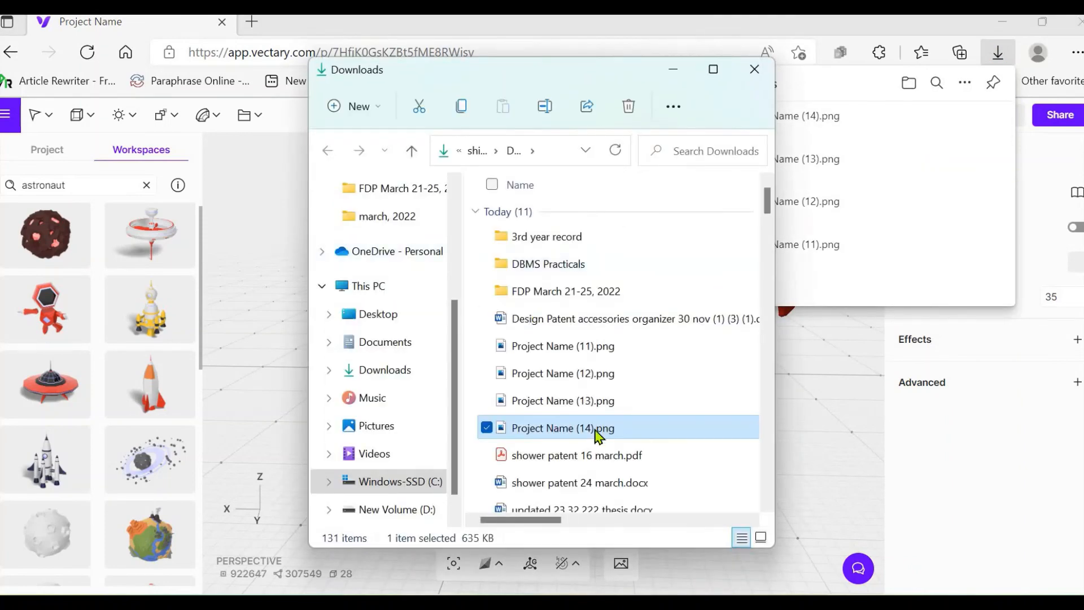
pyautogui.doubleClick(597, 431)
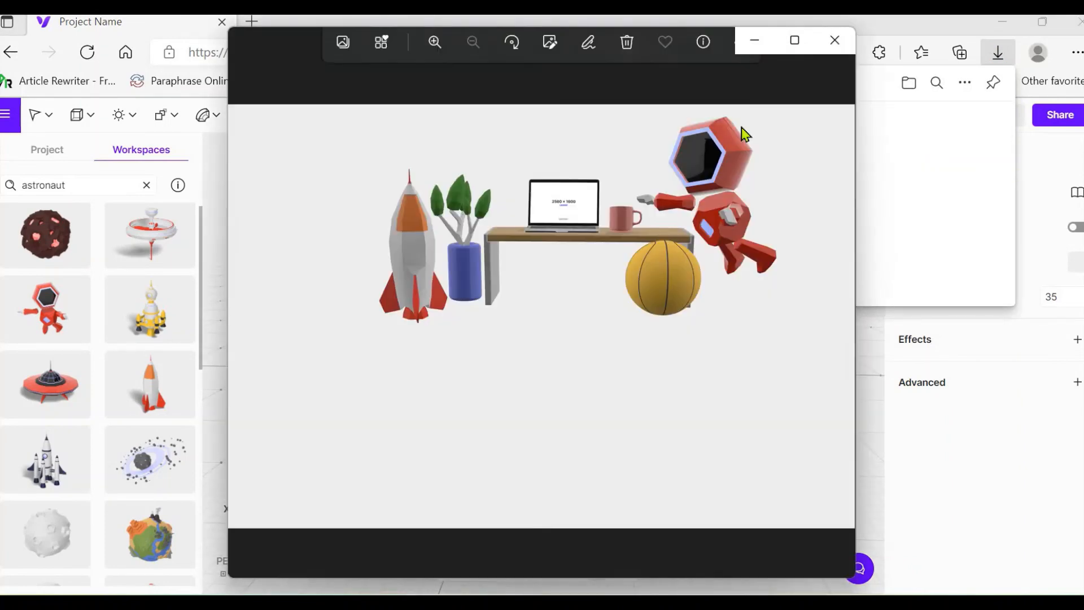
pyautogui.click(795, 44)
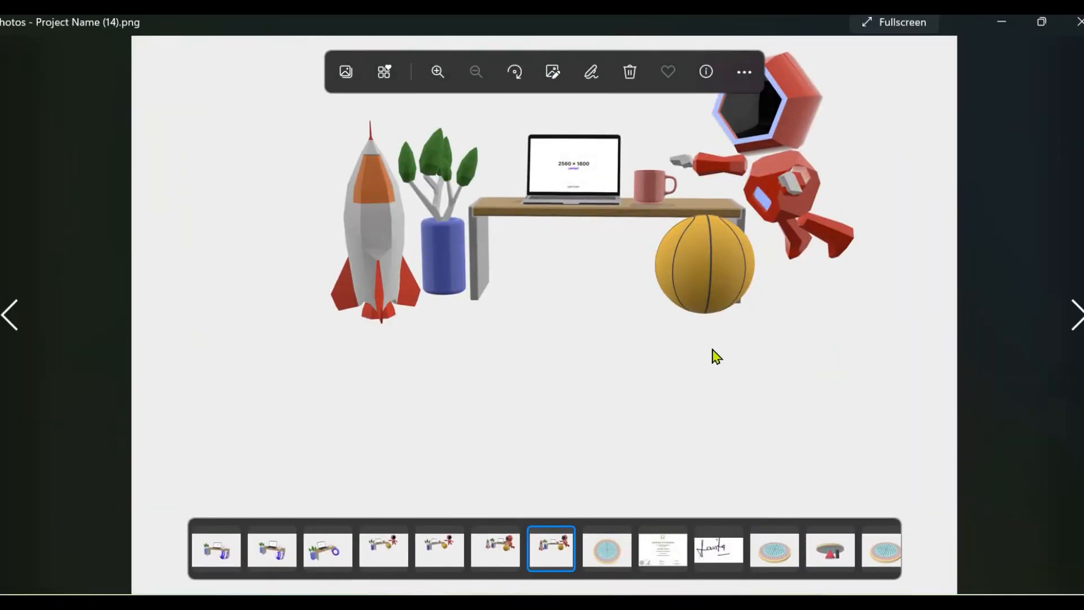